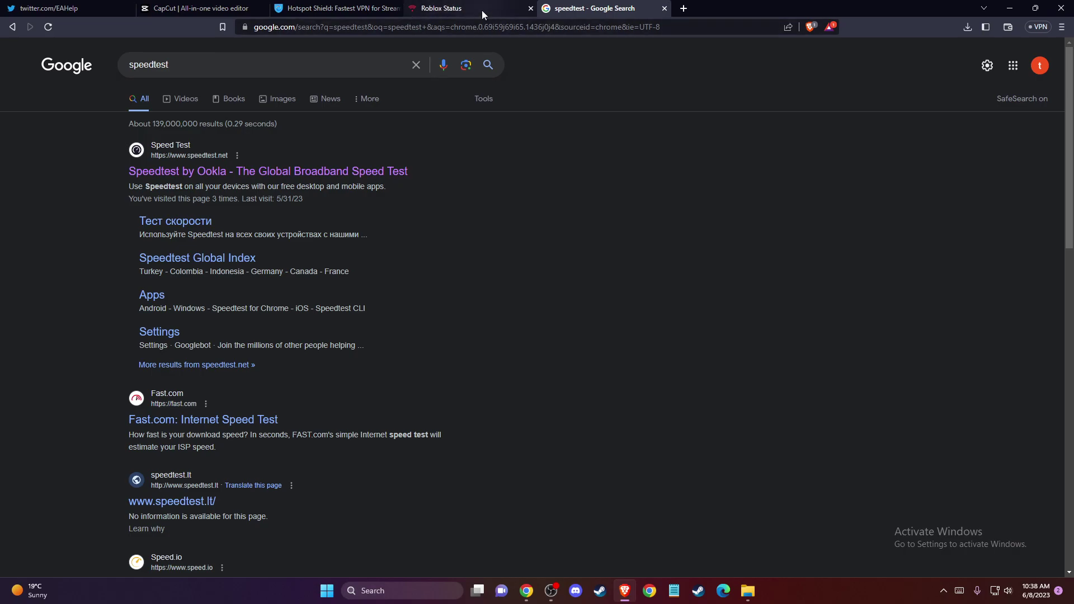
# Step: Check the Avatar entries on the Roblox status page, then minimize the browser from the speedtest results
pyautogui.click(466, 9)
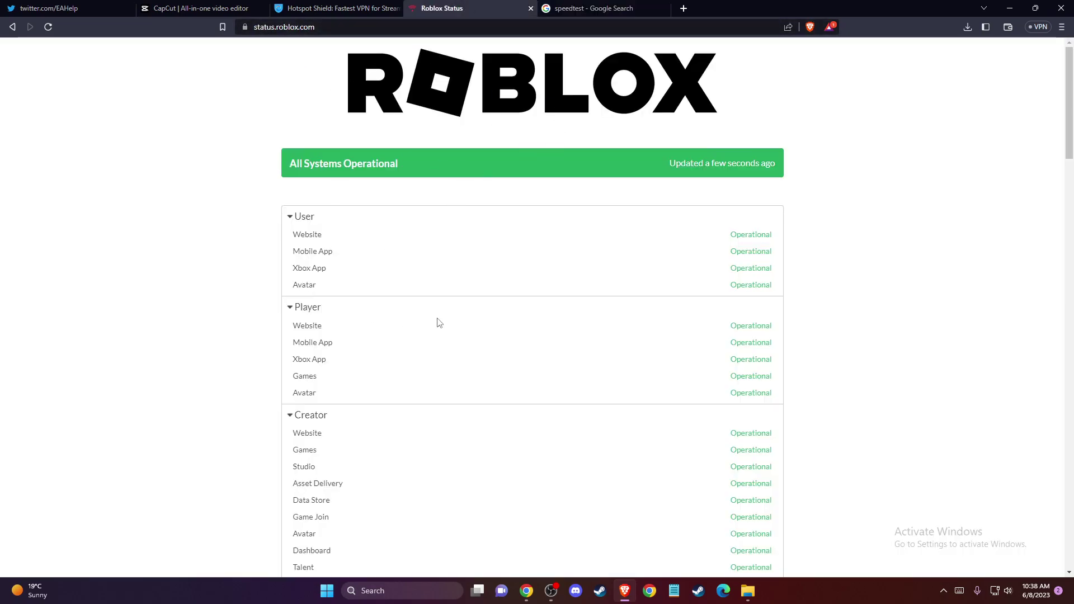
pyautogui.scroll(-1, 370, 214)
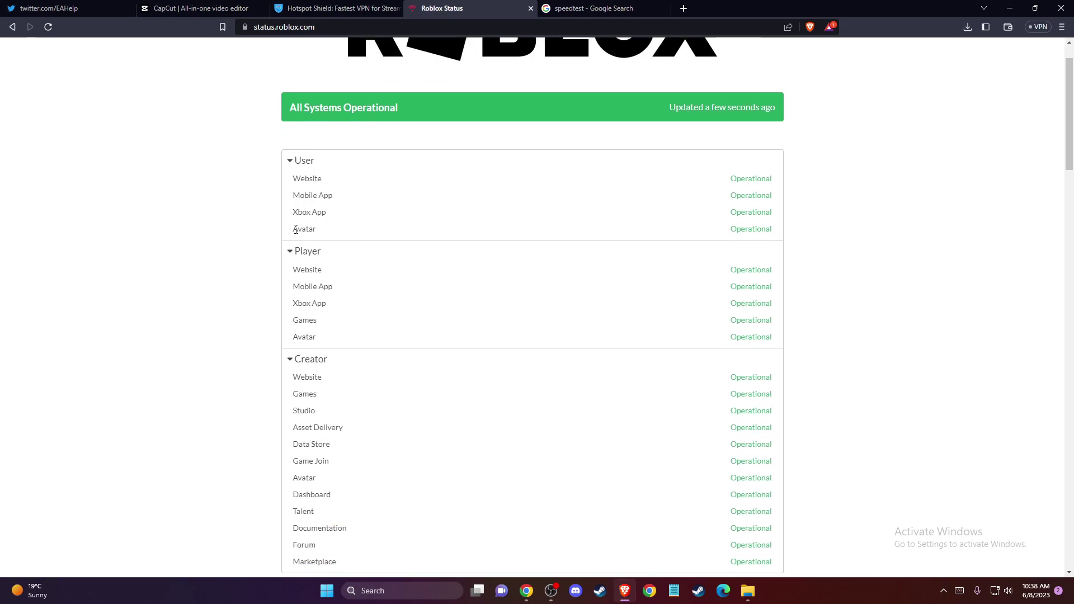
pyautogui.doubleClick(295, 230)
pyautogui.doubleClick(293, 337)
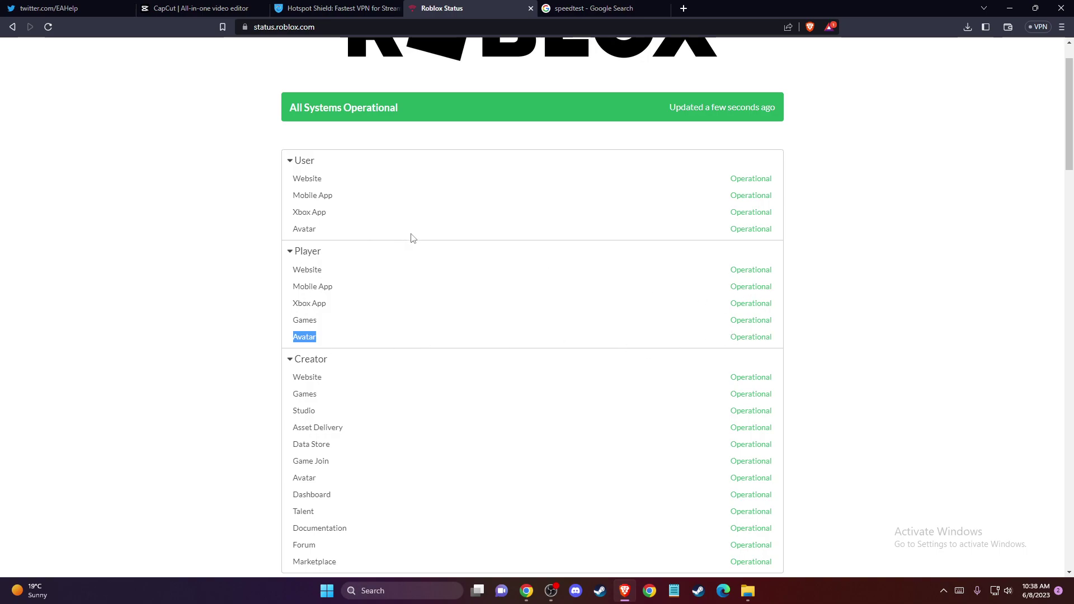
pyautogui.scroll(-2, 414, 238)
pyautogui.scroll(-1, 414, 239)
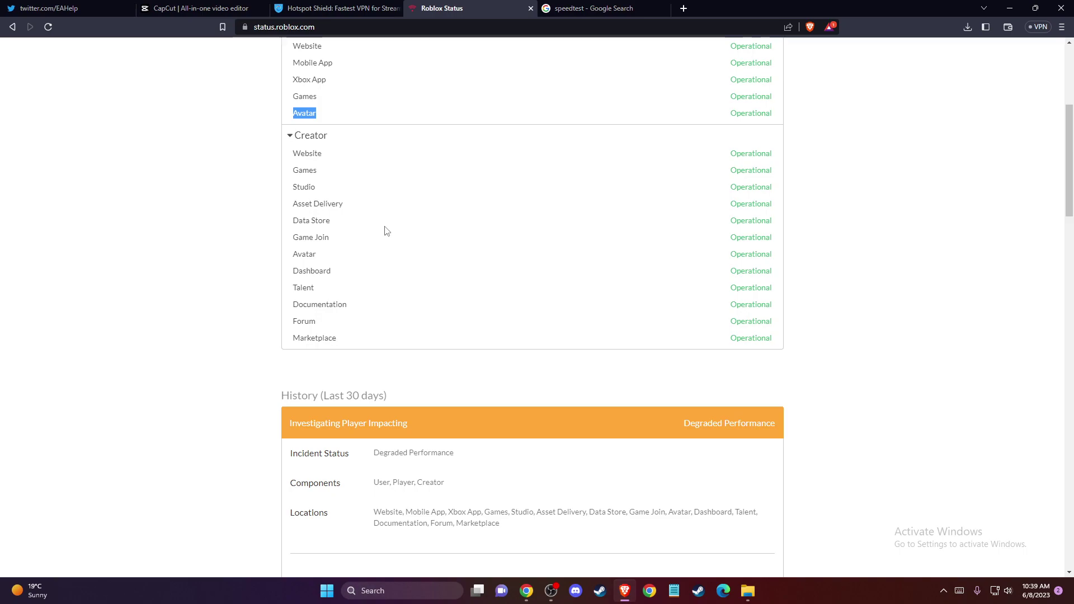
pyautogui.scroll(4, 481, 254)
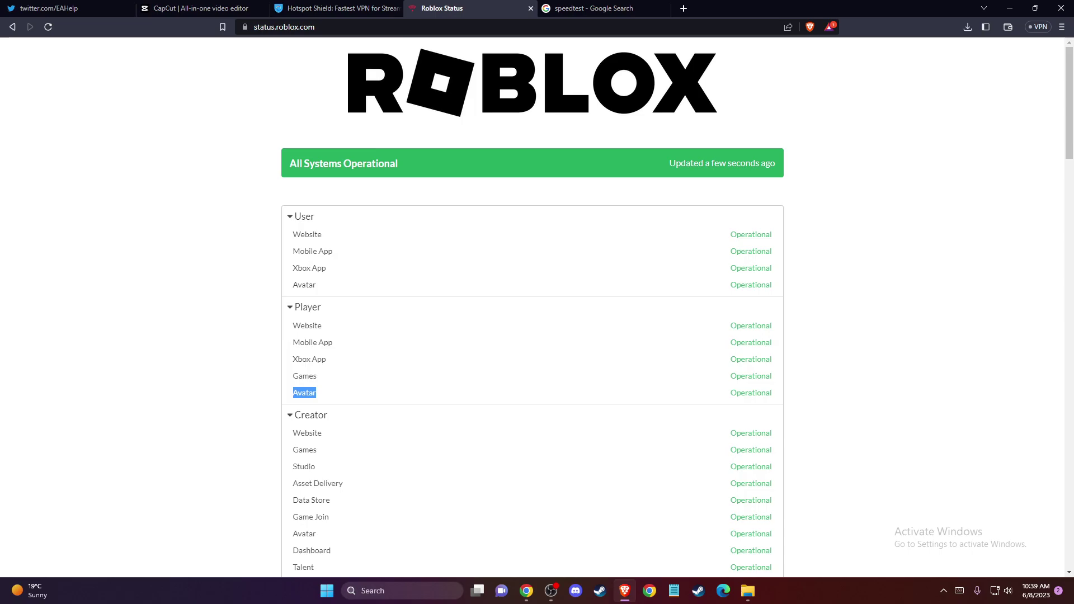
pyautogui.click(596, 8)
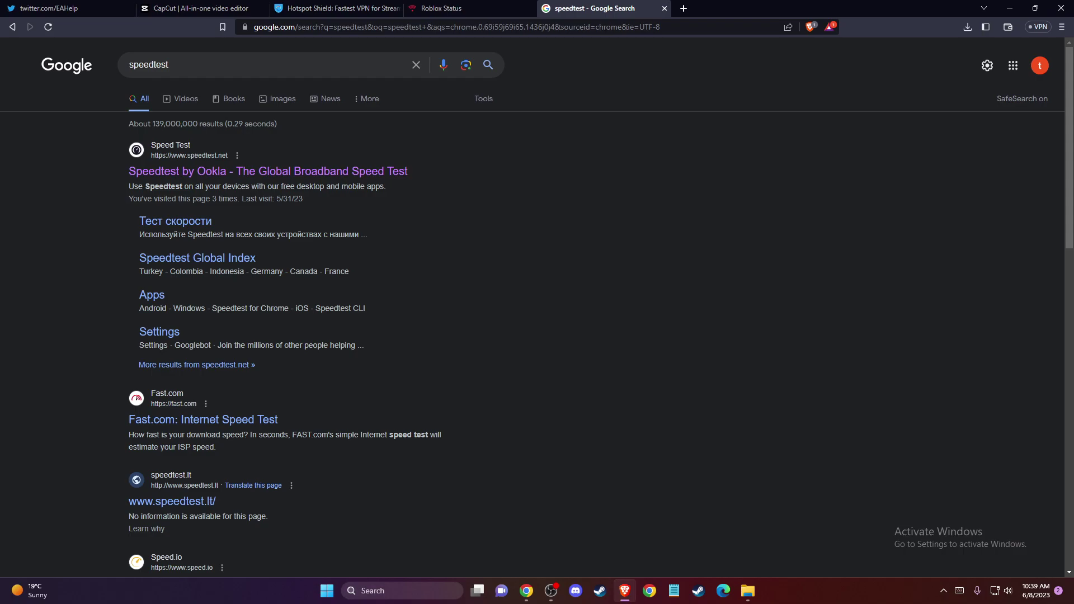
pyautogui.click(1010, 7)
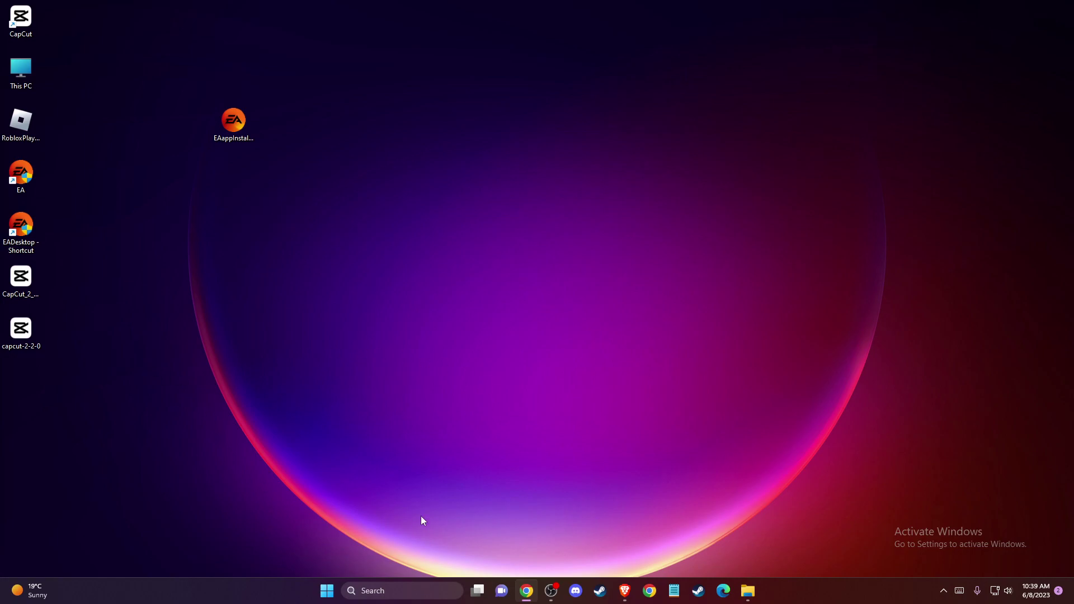
# Step: Reach the Ethernet adapter's IPv4 properties through Advanced network settings and More network adapter options
pyautogui.click(1008, 591)
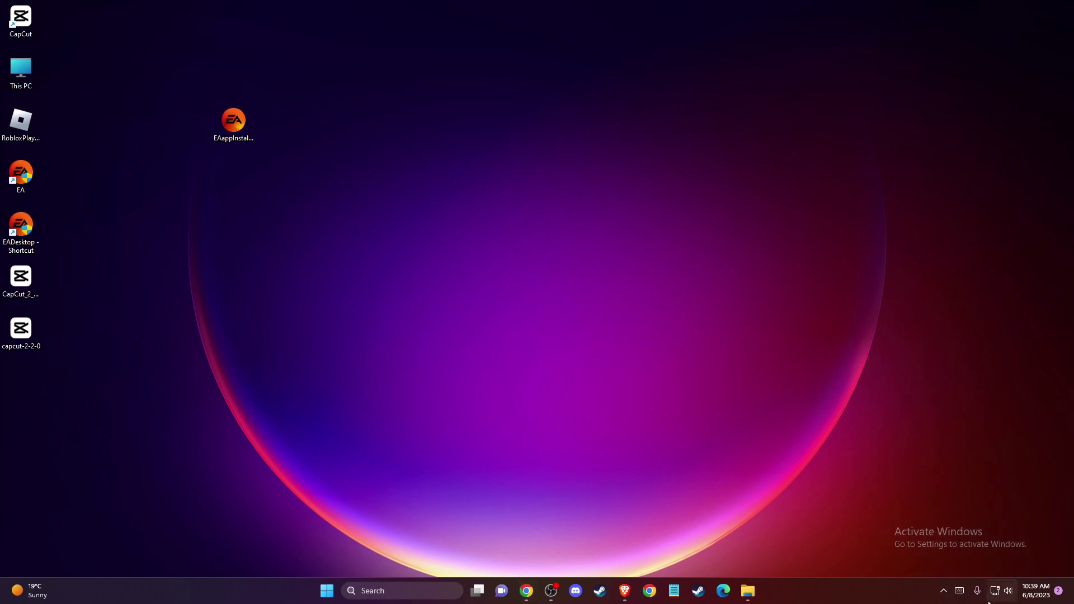
pyautogui.rightClick(995, 592)
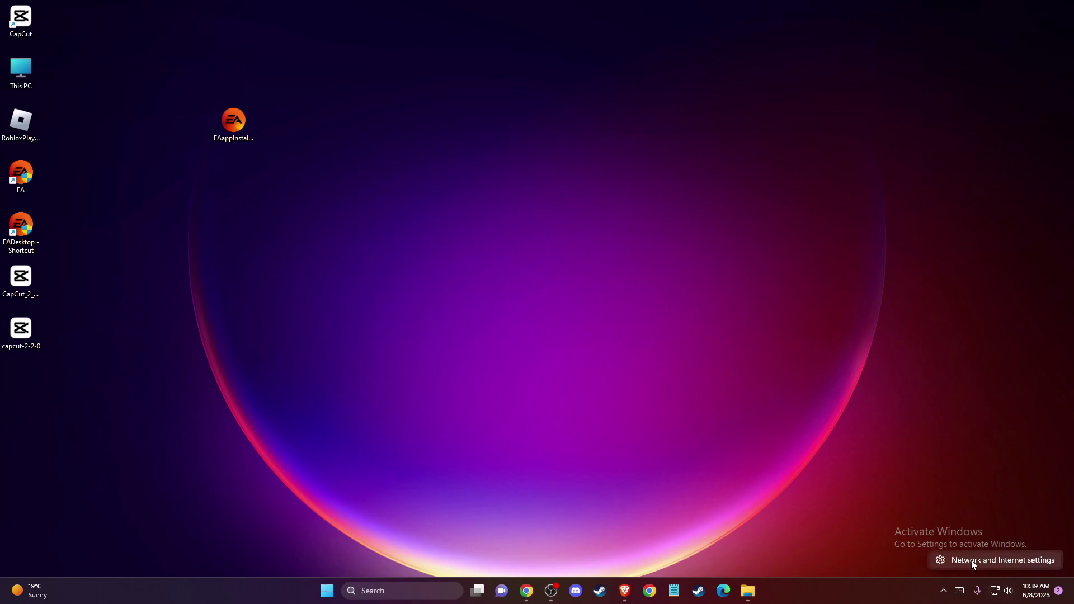
pyautogui.click(971, 560)
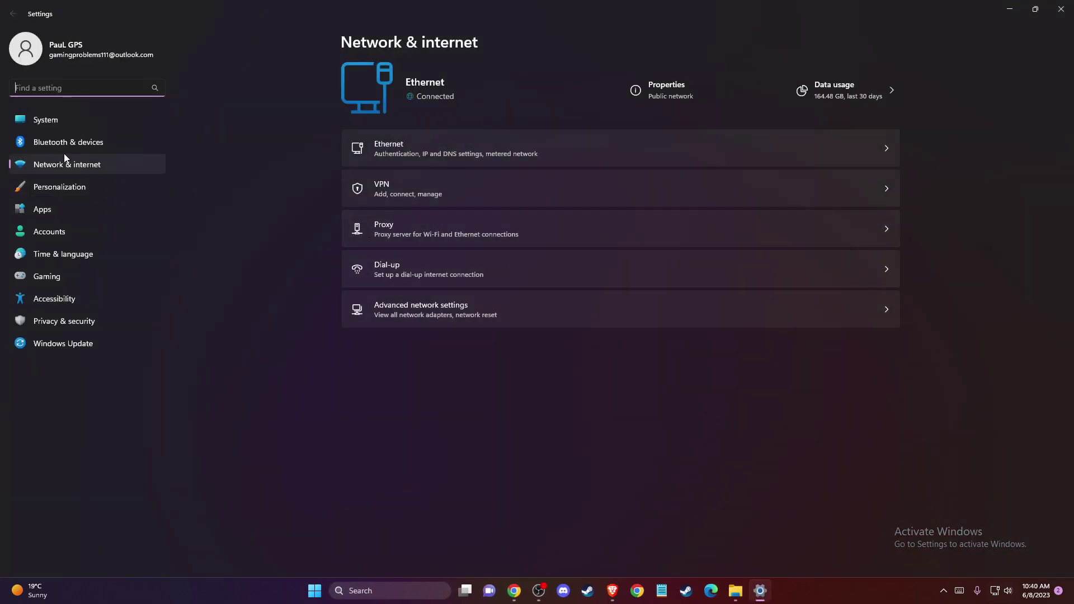
pyautogui.click(385, 316)
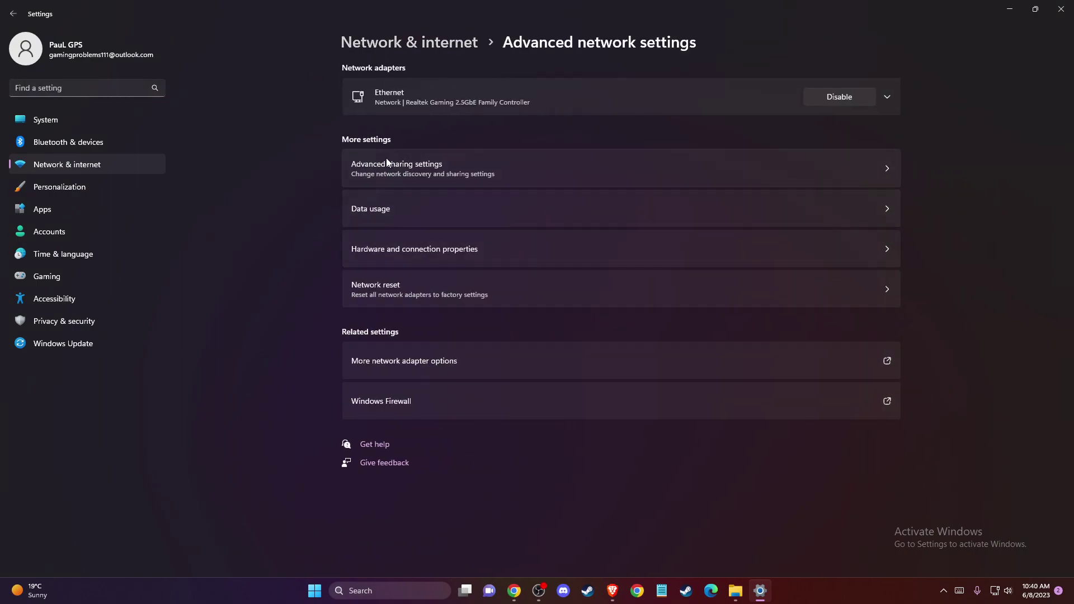
pyautogui.click(371, 364)
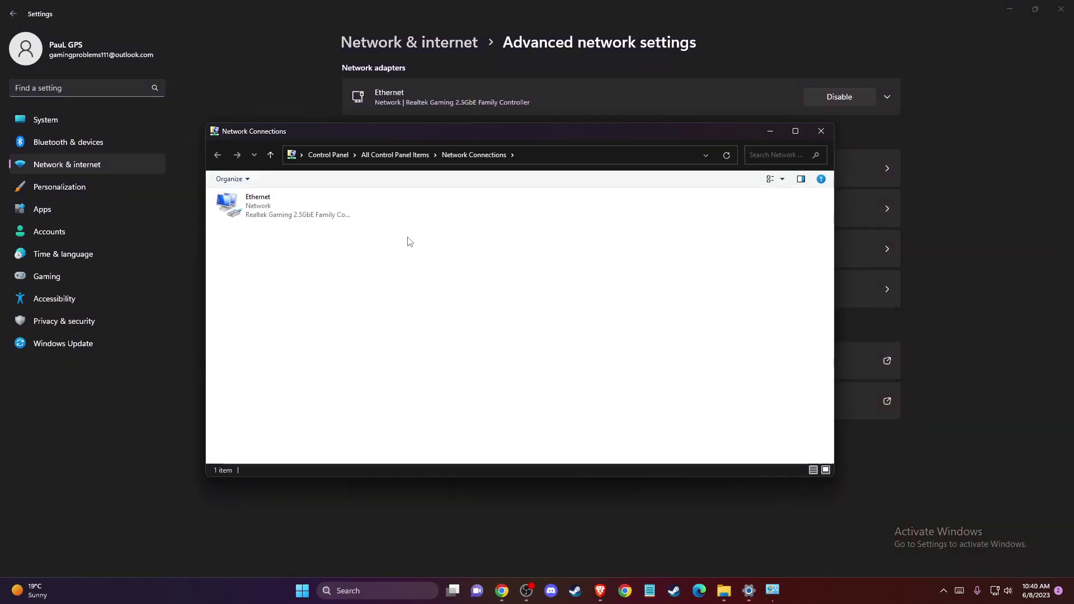
pyautogui.rightClick(269, 206)
pyautogui.click(313, 314)
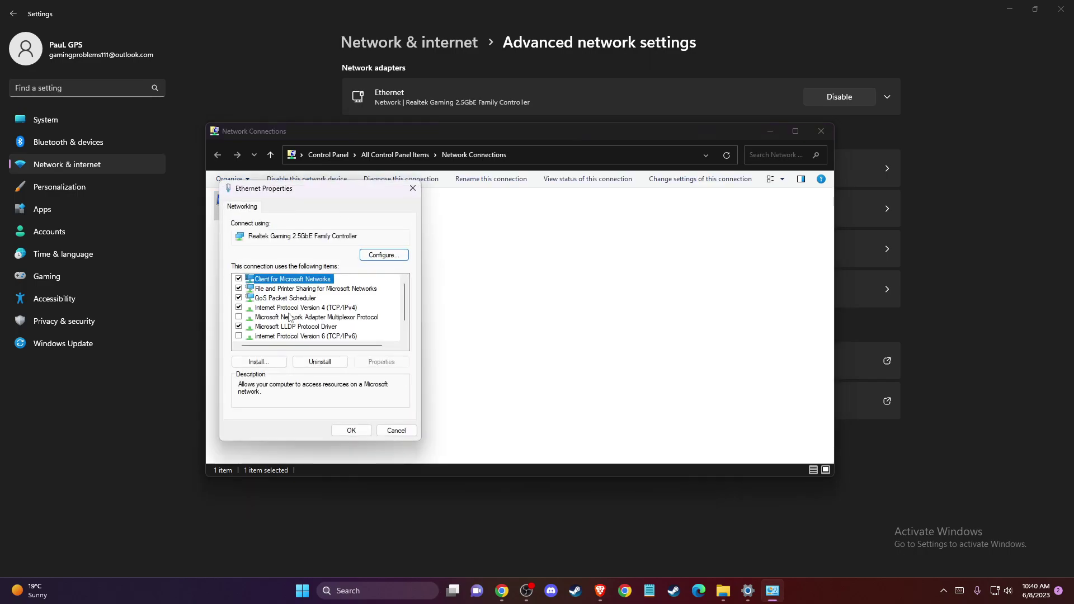
pyautogui.doubleClick(319, 308)
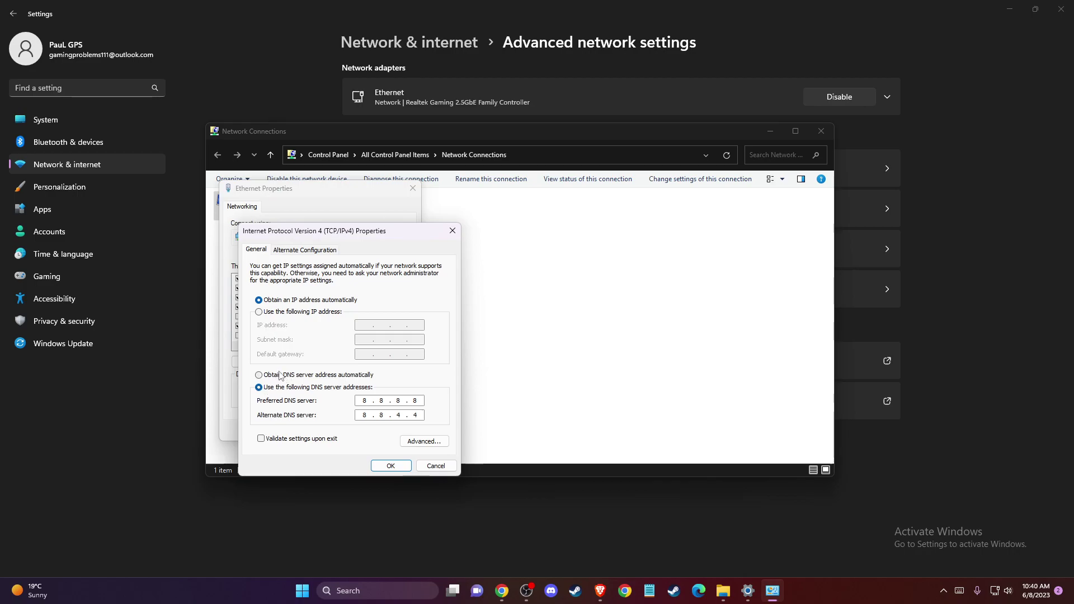
# Step: Enter DNS 8.8.8.8 preferred and 8.8.4.4 alternate, confirm both dialogs, and close Network Connections
pyautogui.click(259, 376)
pyautogui.click(364, 401)
pyautogui.write('8.8.')
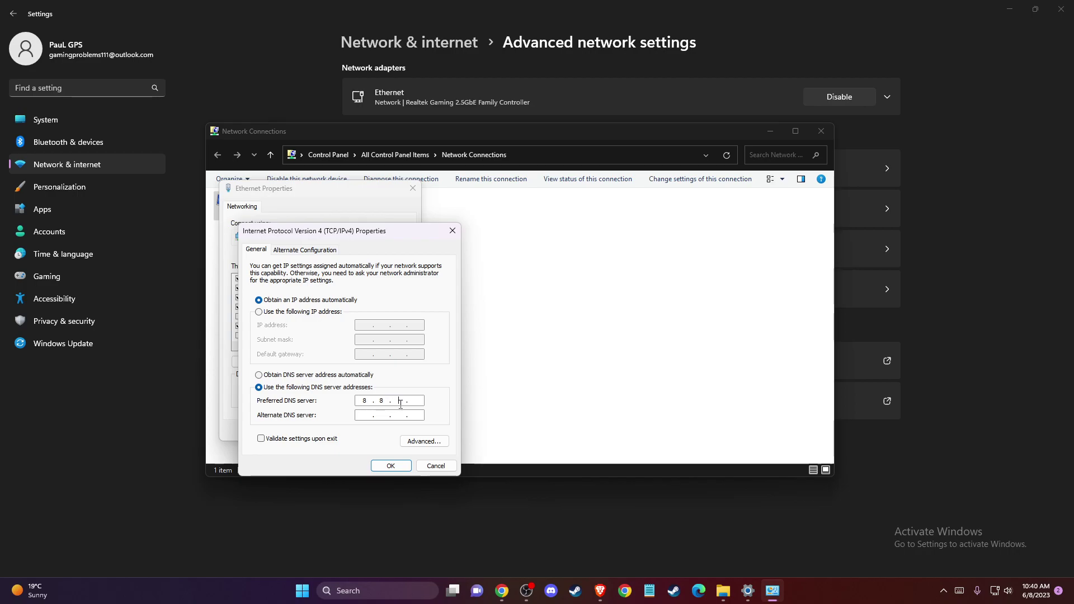
pyautogui.write('8.8')
pyautogui.click(363, 416)
pyautogui.write('884')
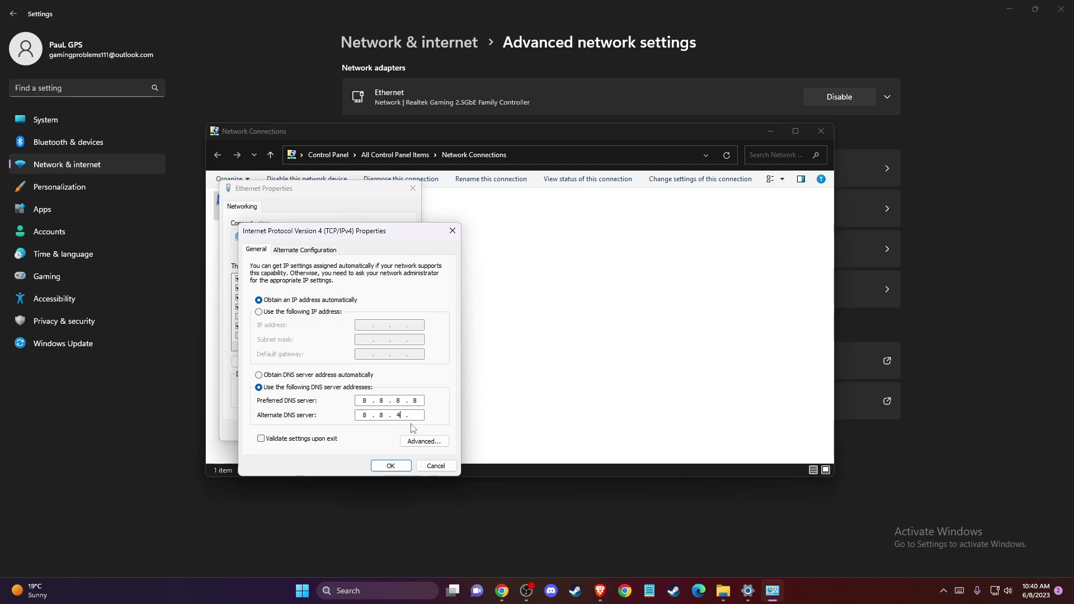
pyautogui.write('4')
pyautogui.click(391, 466)
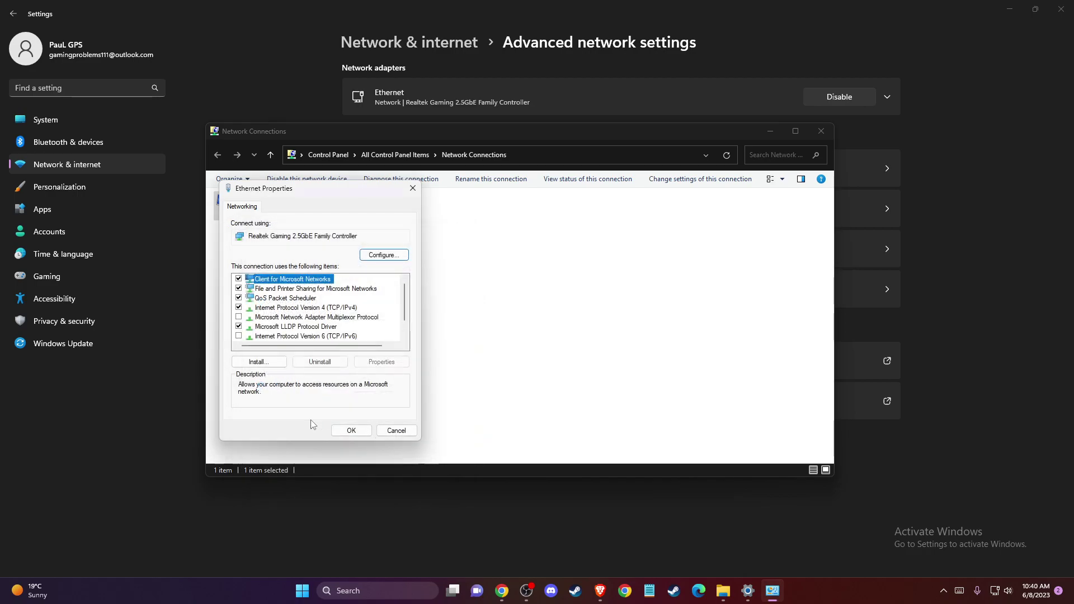
pyautogui.click(350, 430)
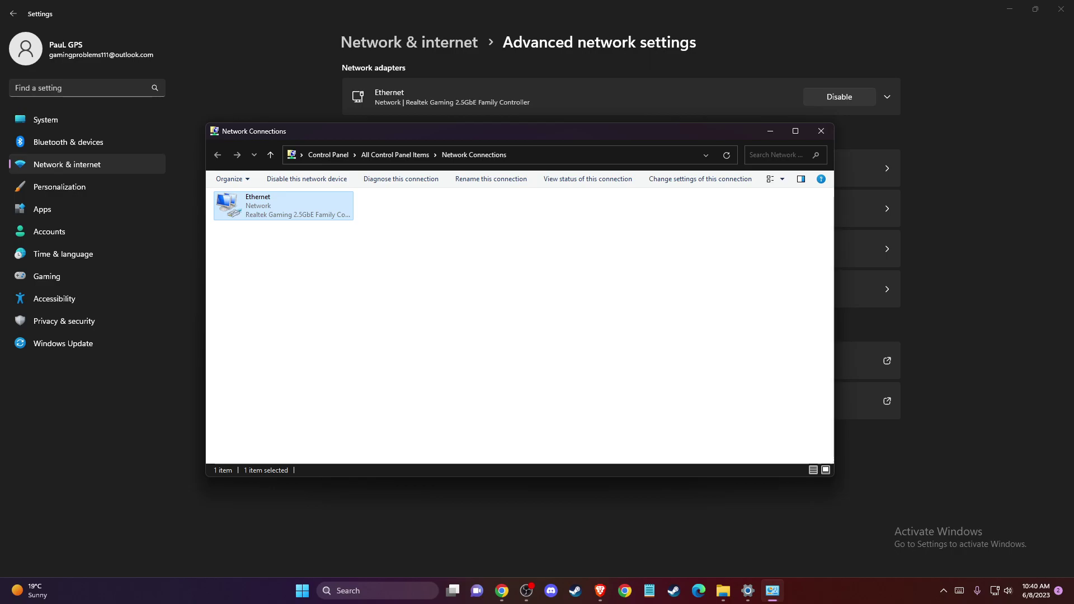
pyautogui.click(821, 131)
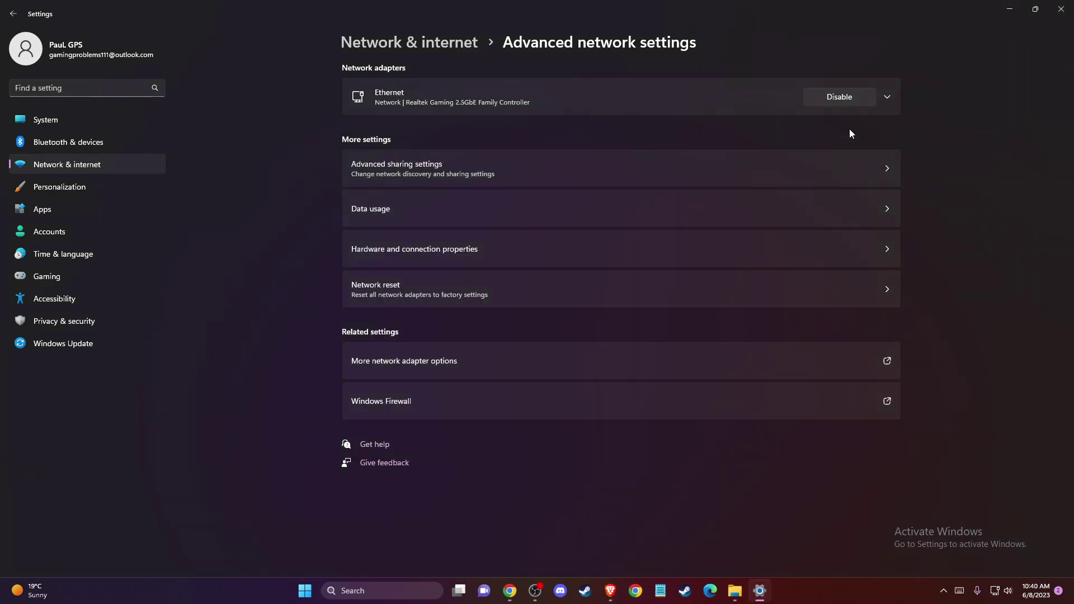
# Step: Close Settings, launch the Xbox app, check the profile menu's sign-in, and close the app
pyautogui.click(1062, 10)
pyautogui.click(395, 590)
pyautogui.write('XBOX')
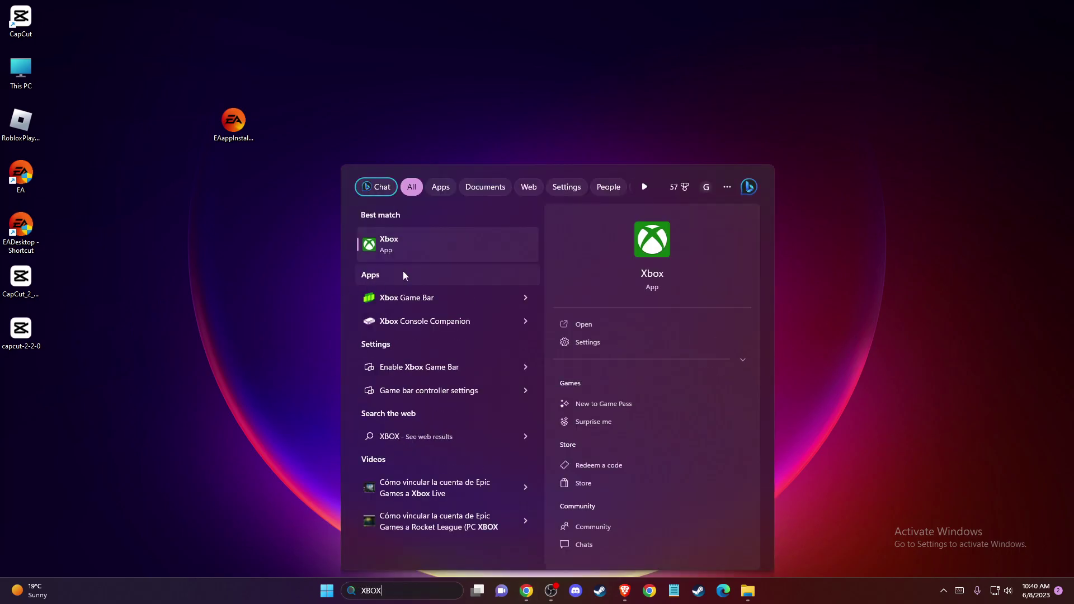
pyautogui.click(408, 249)
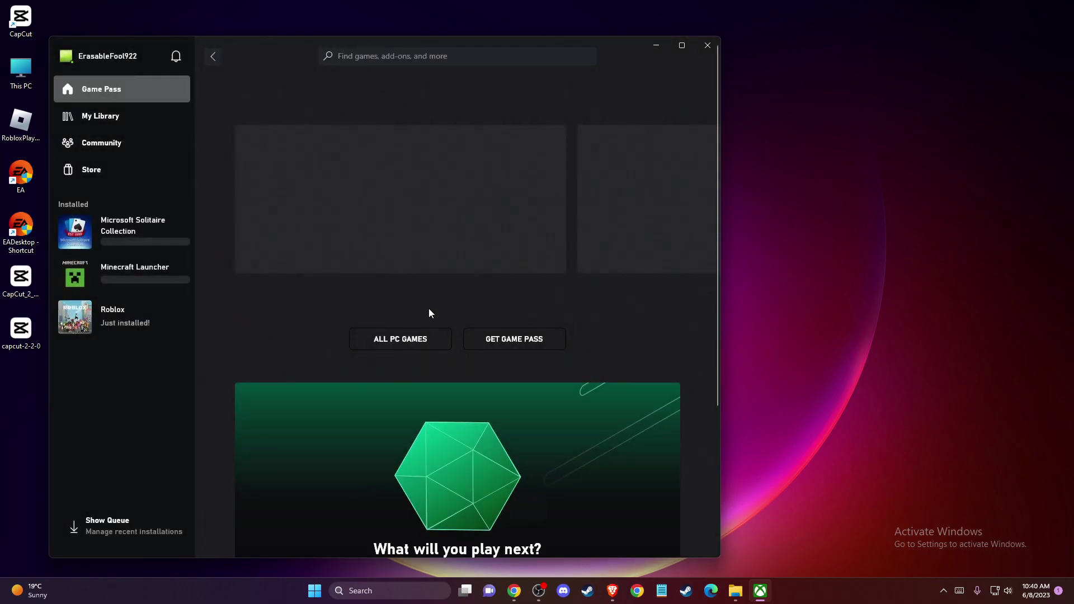
pyautogui.click(118, 57)
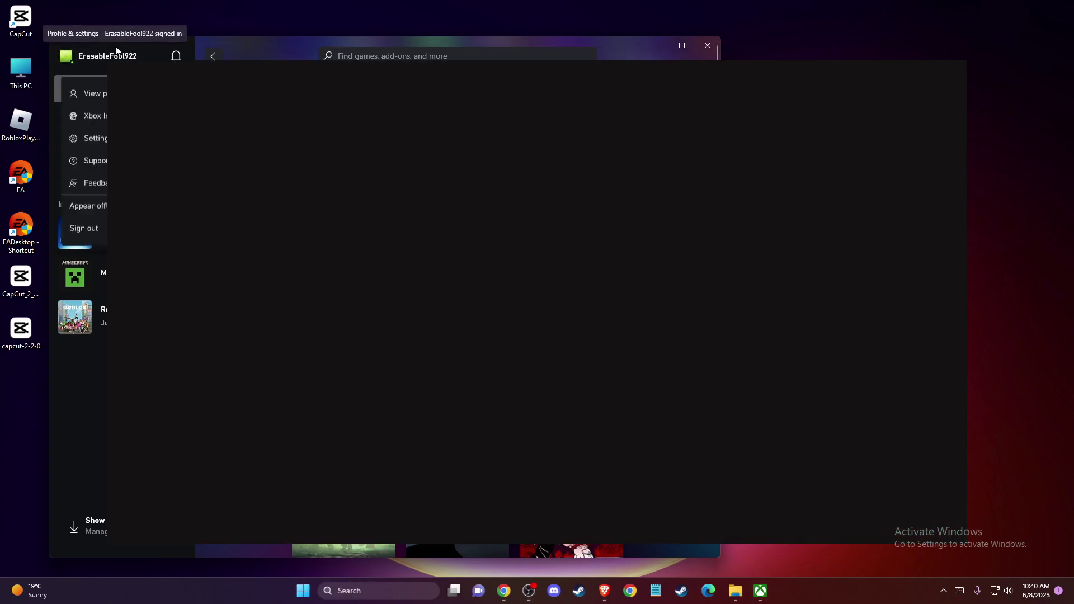
pyautogui.click(958, 69)
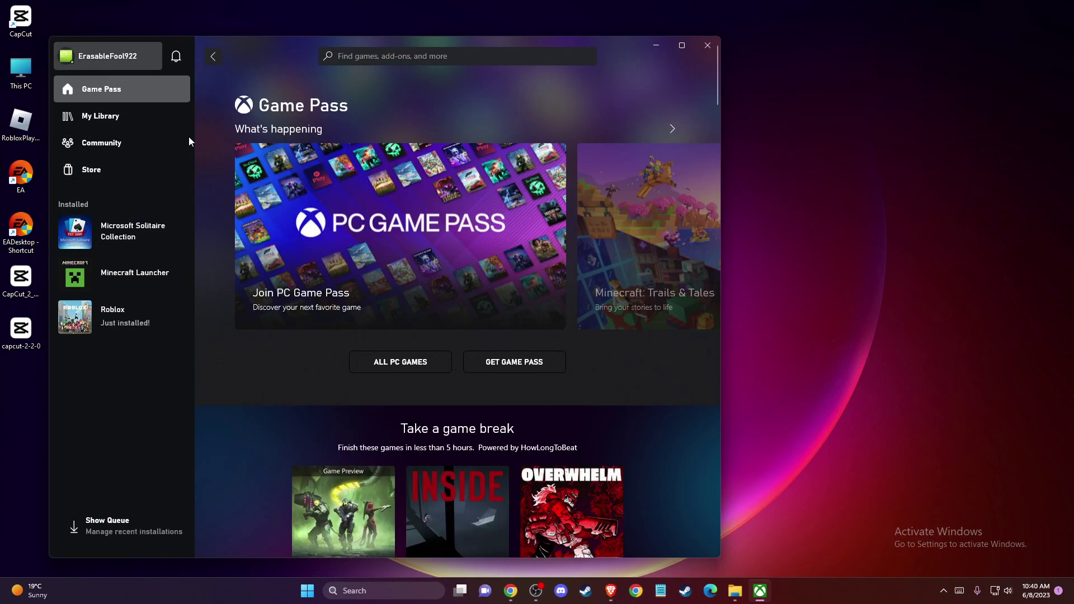
pyautogui.click(118, 55)
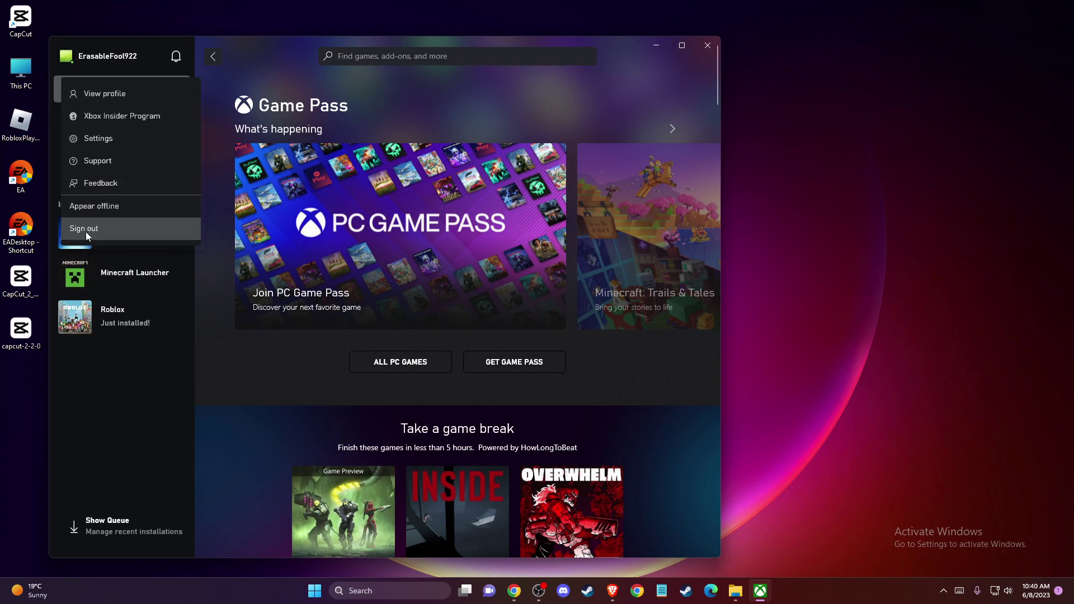
pyautogui.click(710, 46)
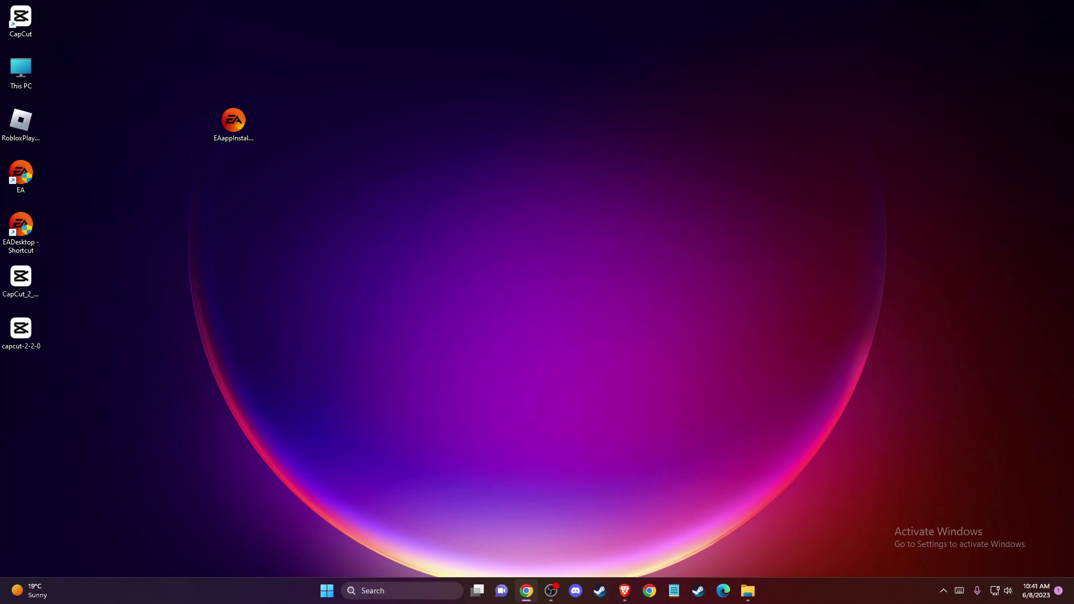
# Step: Open Services and jump to Xbox Accessory Management and Xbox Live Networking entries
pyautogui.click(368, 591)
pyautogui.write('SER')
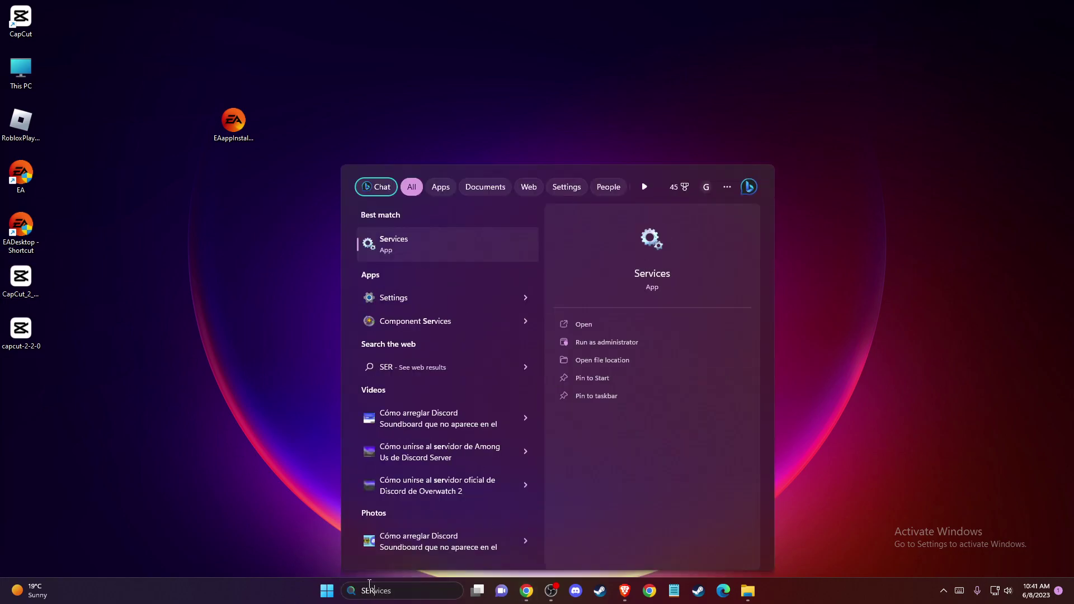
pyautogui.click(393, 243)
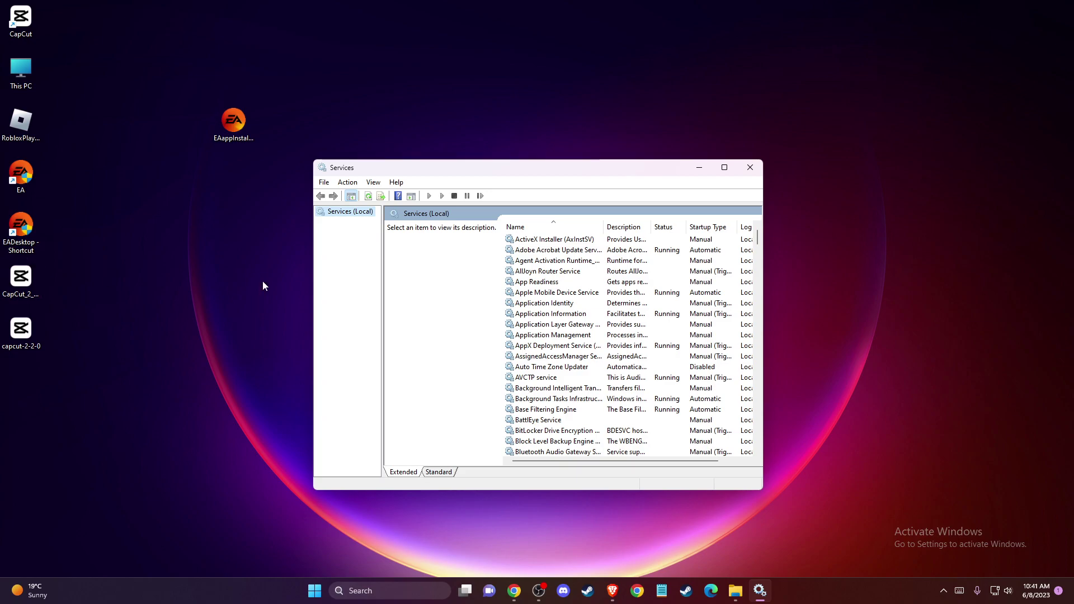
pyautogui.click(544, 271)
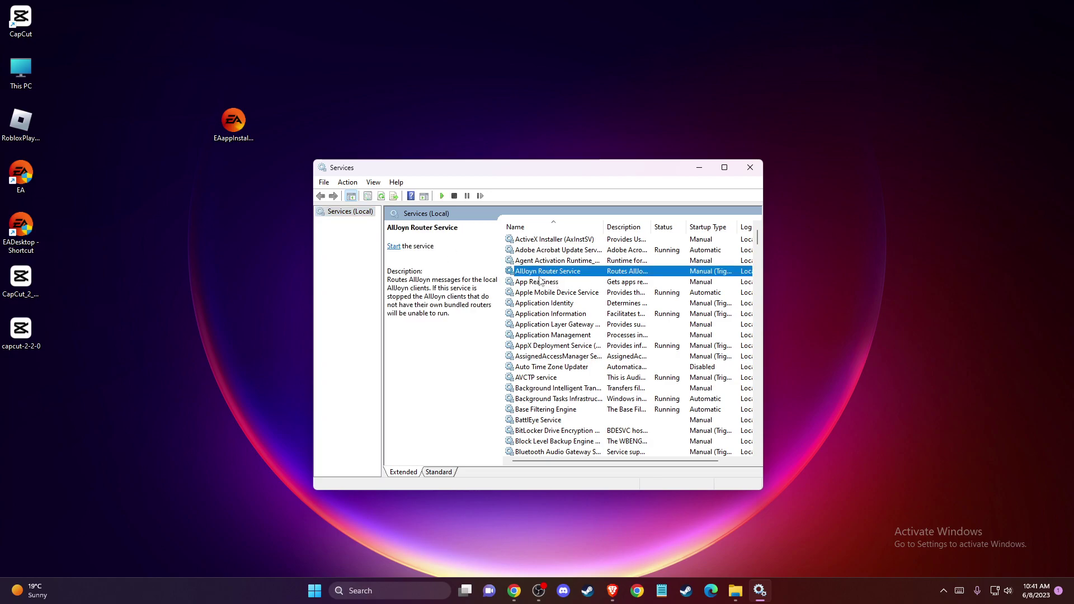
pyautogui.press('x')
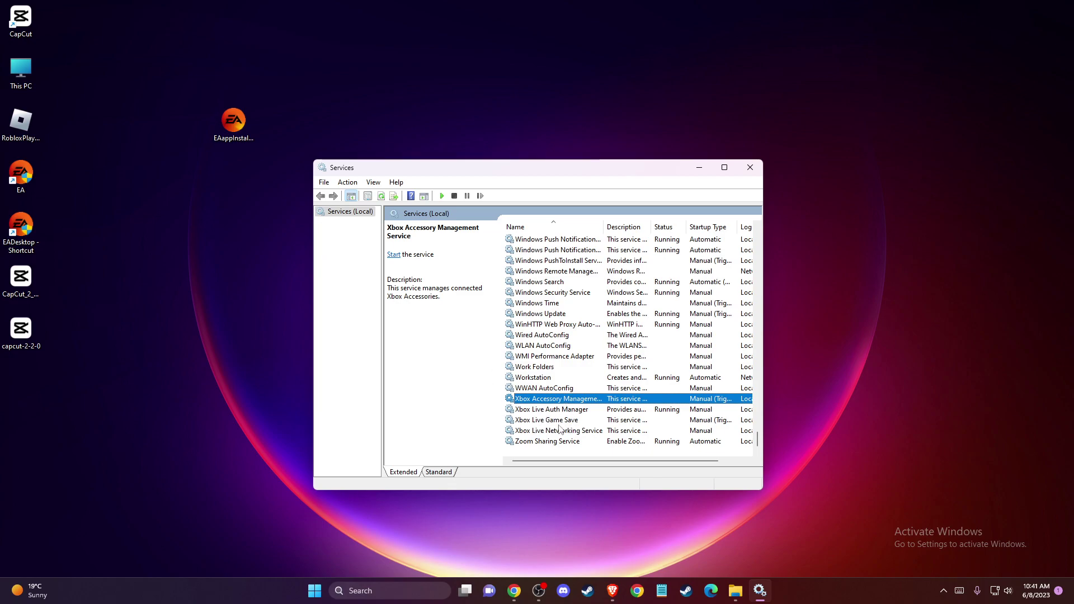
pyautogui.click(554, 430)
pyautogui.click(550, 399)
# Step: Give Xbox Accessory Management Service an Automatic startup type, start it, and confirm
pyautogui.doubleClick(550, 399)
pyautogui.click(562, 319)
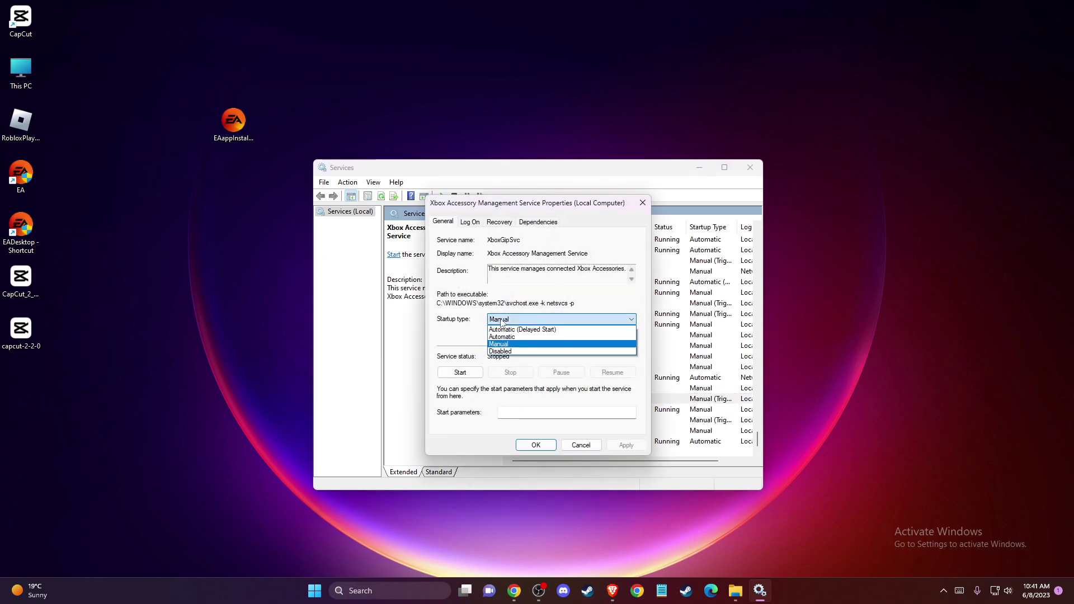
pyautogui.click(503, 336)
pyautogui.click(460, 373)
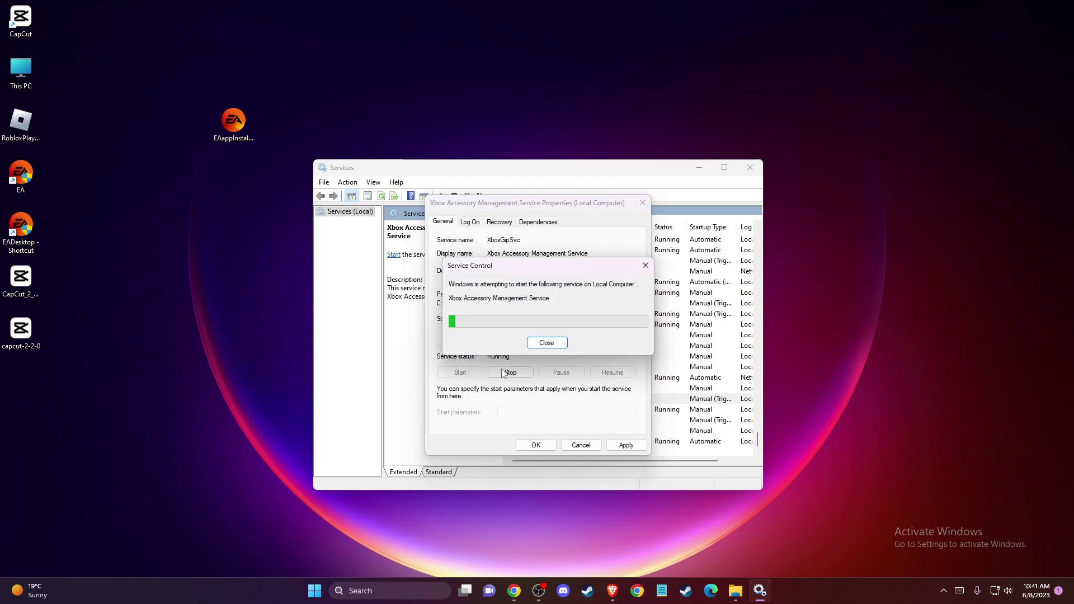
pyautogui.click(535, 445)
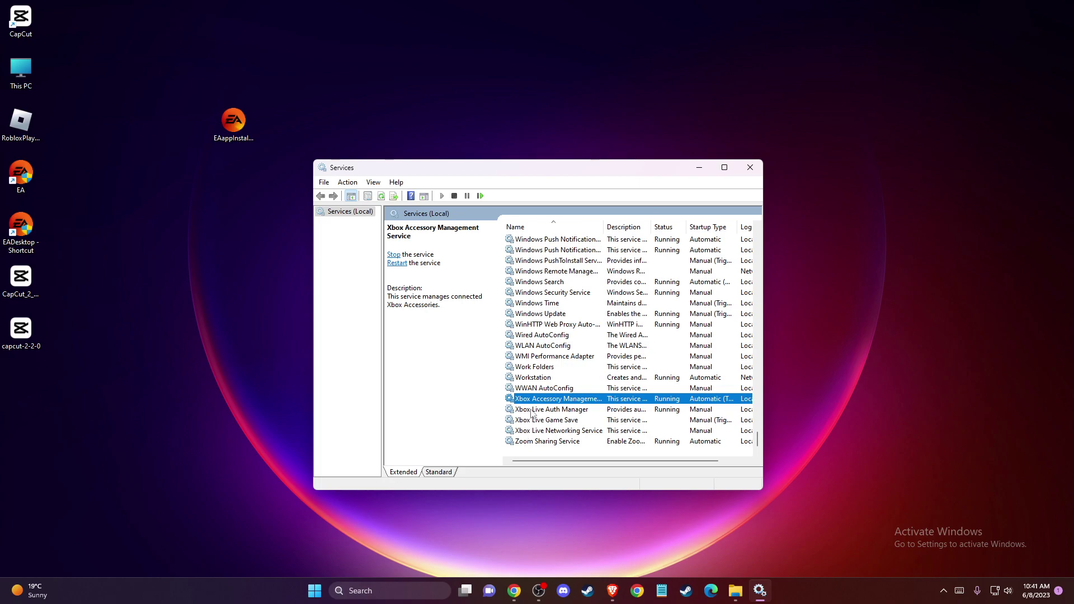
# Step: Set Xbox Live Auth Manager's startup type to Automatic and apply
pyautogui.doubleClick(535, 411)
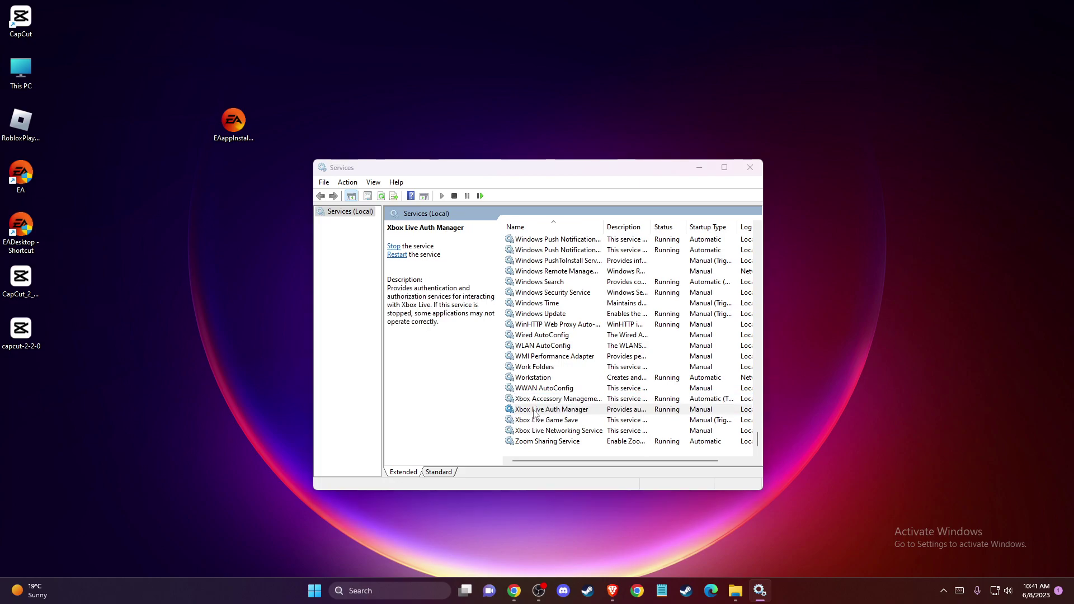
pyautogui.click(561, 318)
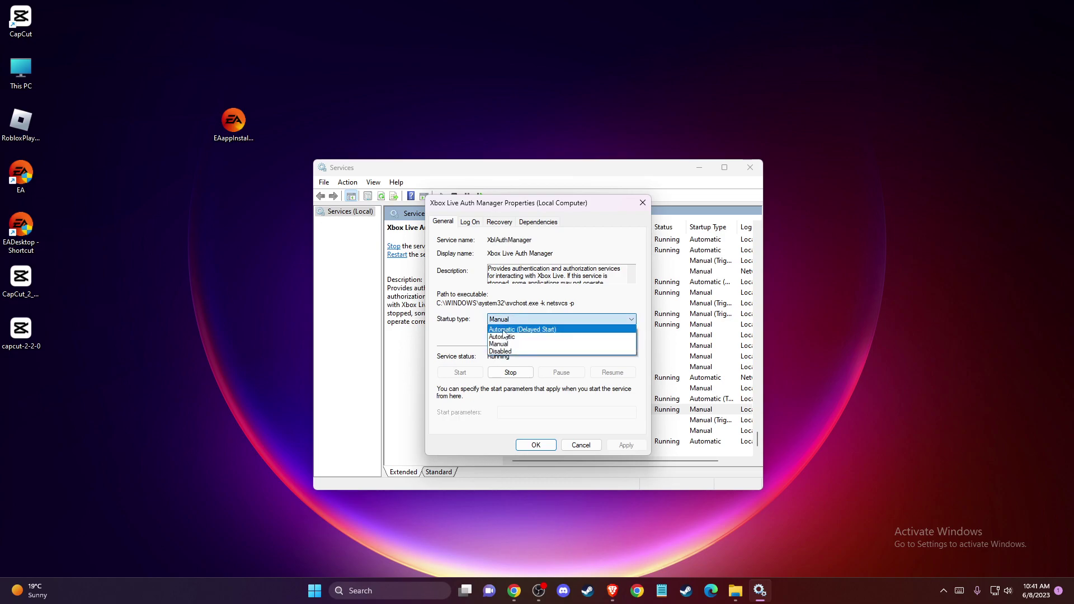
pyautogui.click(520, 329)
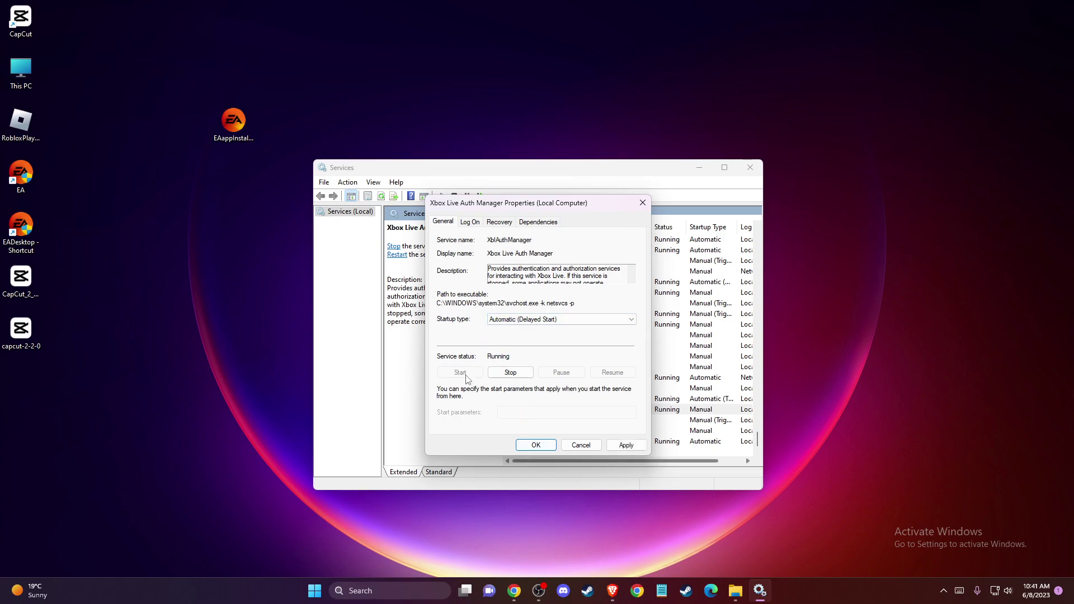
pyautogui.click(519, 320)
pyautogui.click(522, 337)
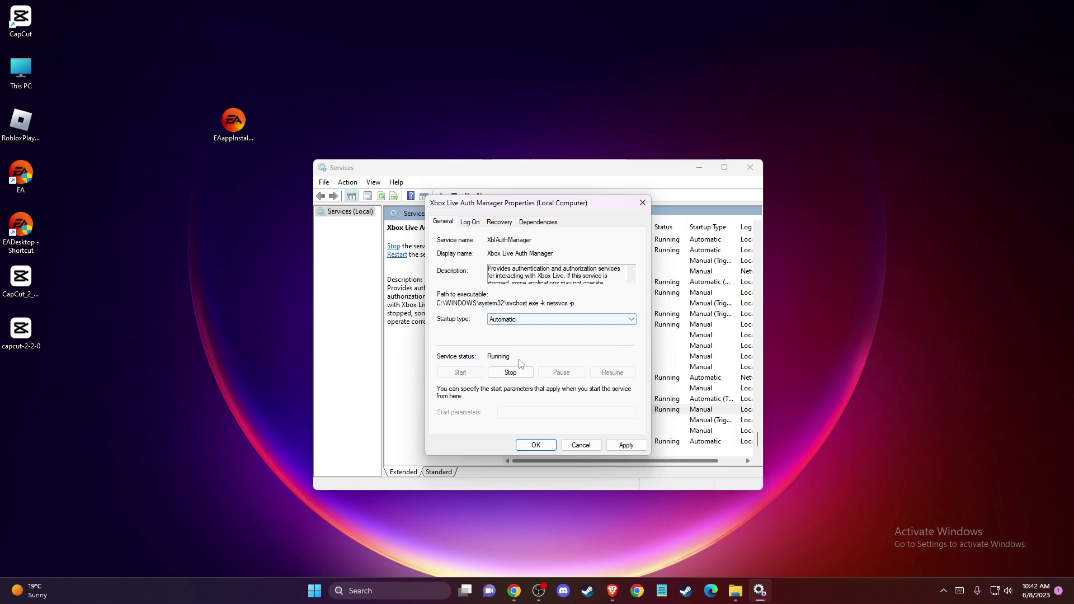
pyautogui.click(627, 446)
pyautogui.click(535, 445)
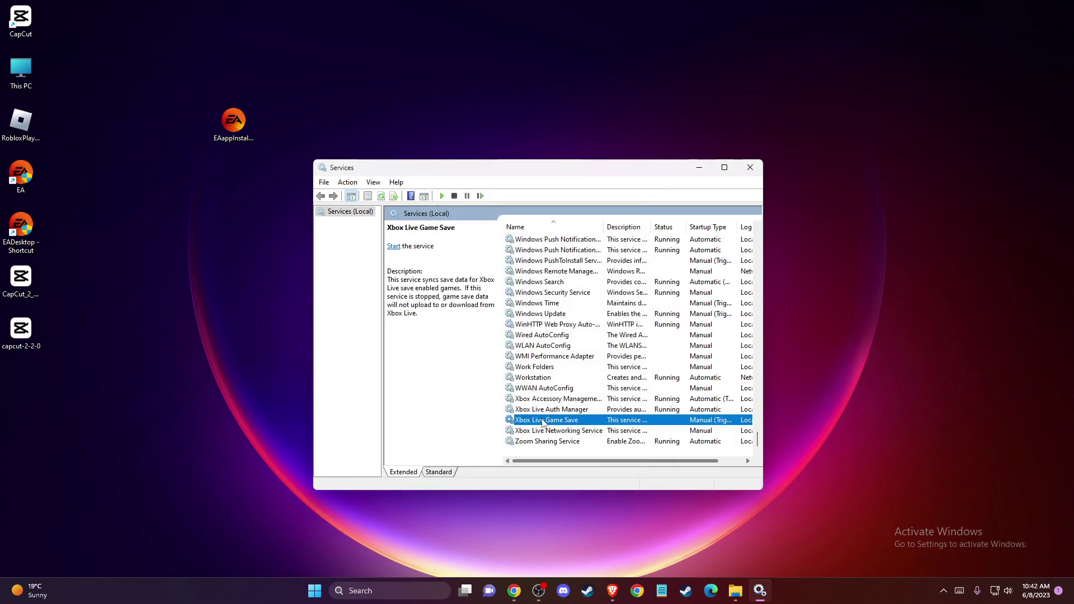
# Step: Set Xbox Live Game Save to Automatic, start it, and apply
pyautogui.doubleClick(541, 420)
pyautogui.click(519, 320)
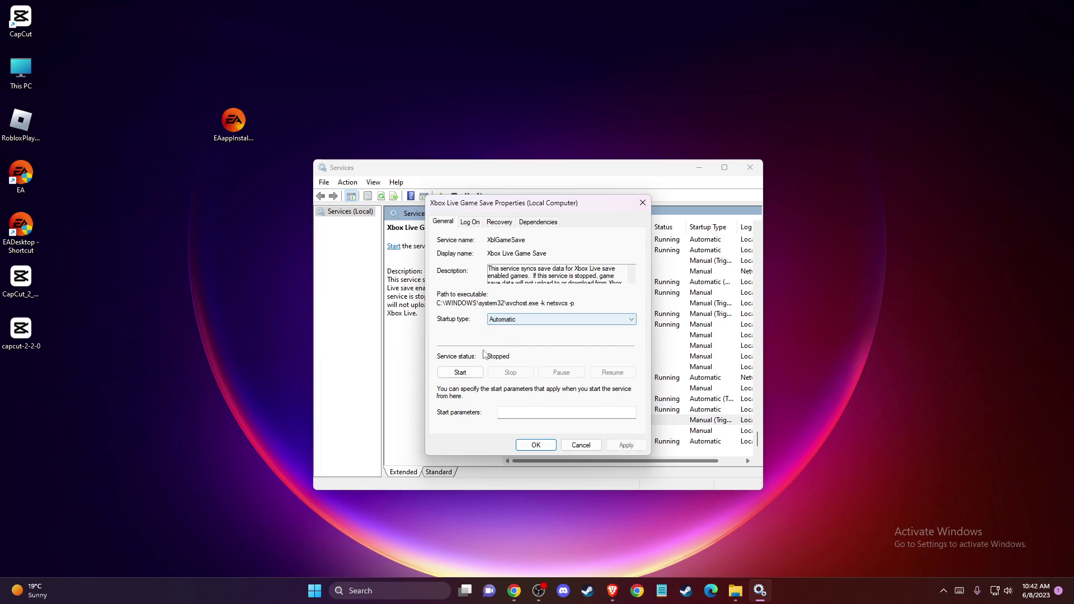
pyautogui.click(460, 372)
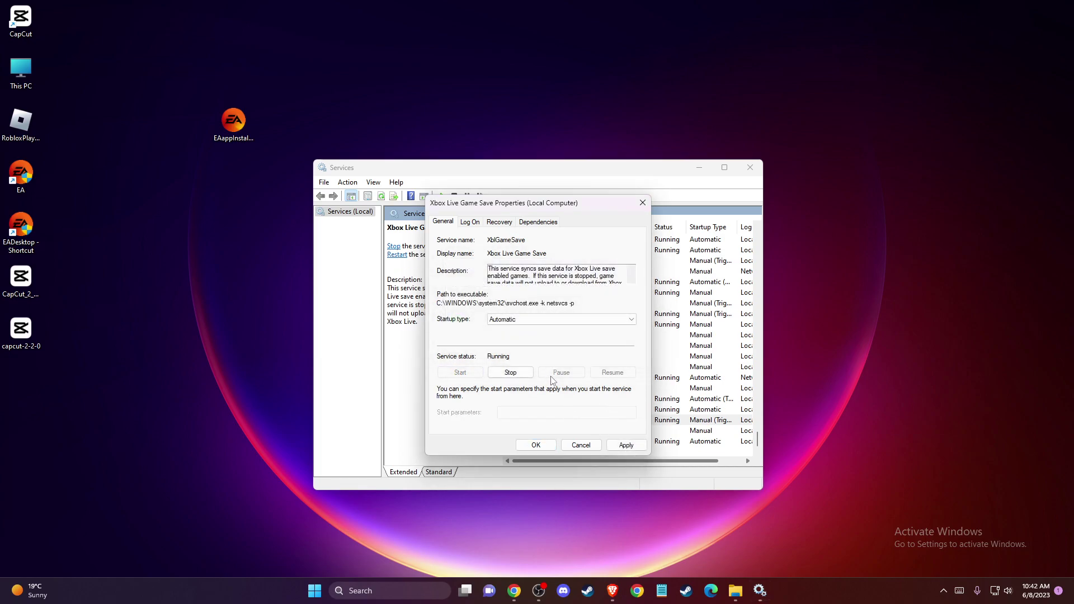
pyautogui.click(627, 445)
pyautogui.click(536, 445)
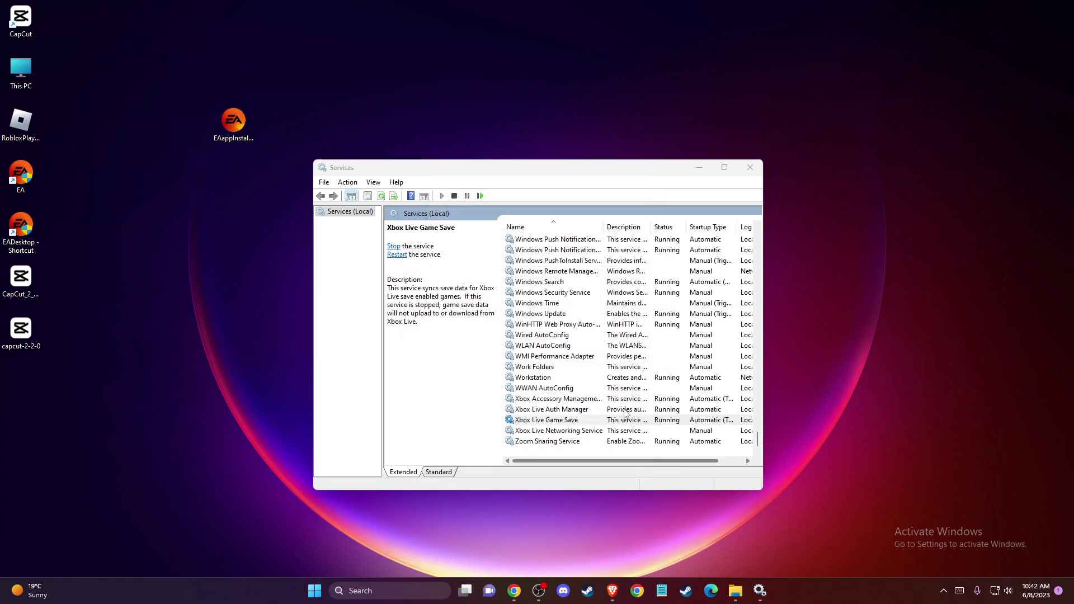
# Step: Give Xbox Live Networking Service an Automatic startup type, start it, then close Services
pyautogui.doubleClick(559, 431)
pyautogui.click(561, 320)
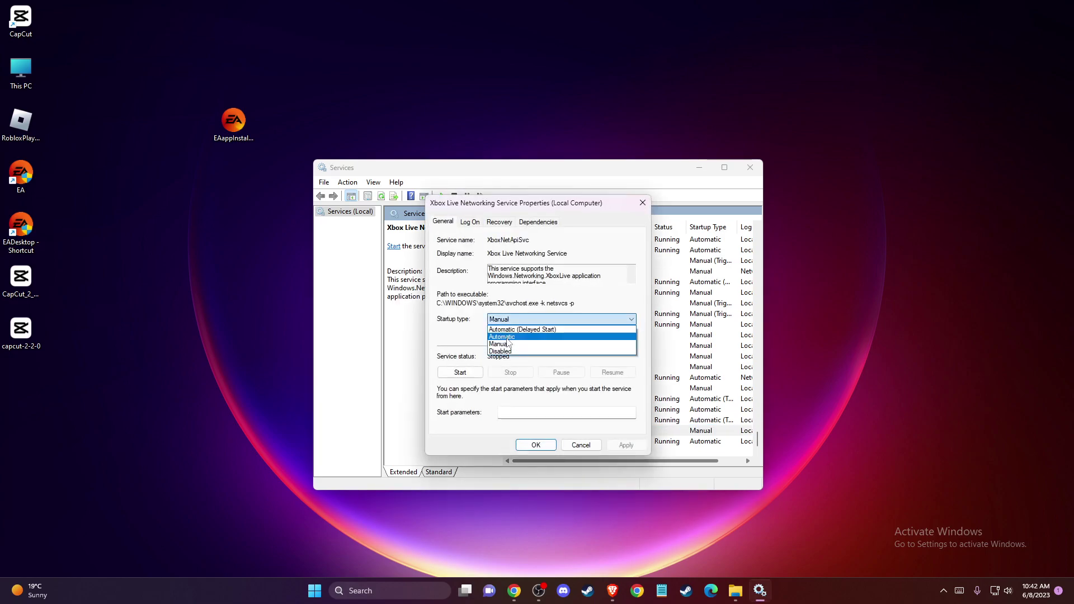
pyautogui.click(504, 337)
pyautogui.click(460, 372)
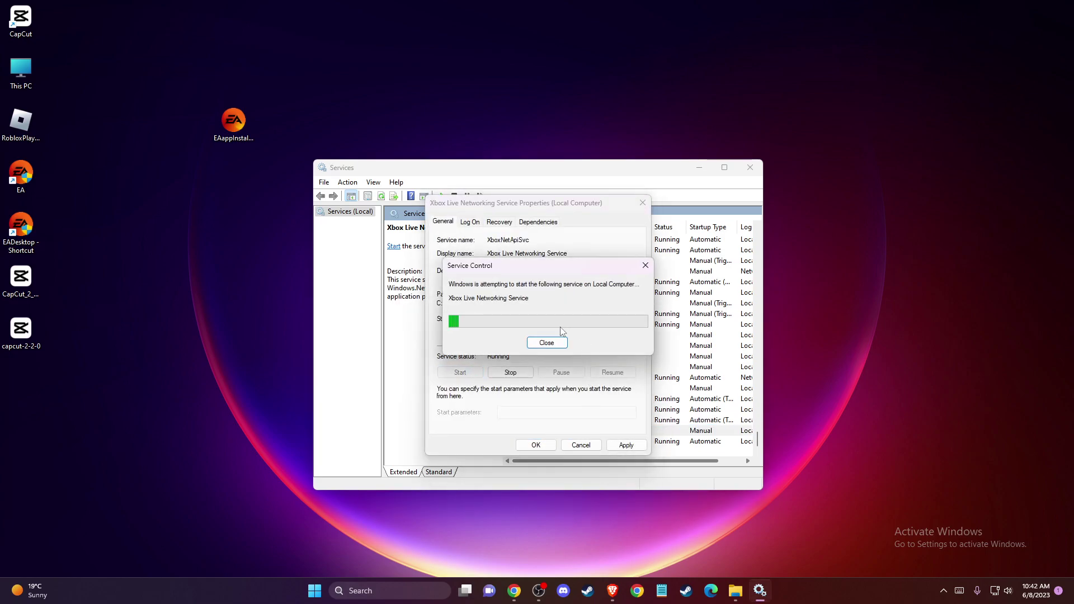
pyautogui.click(536, 445)
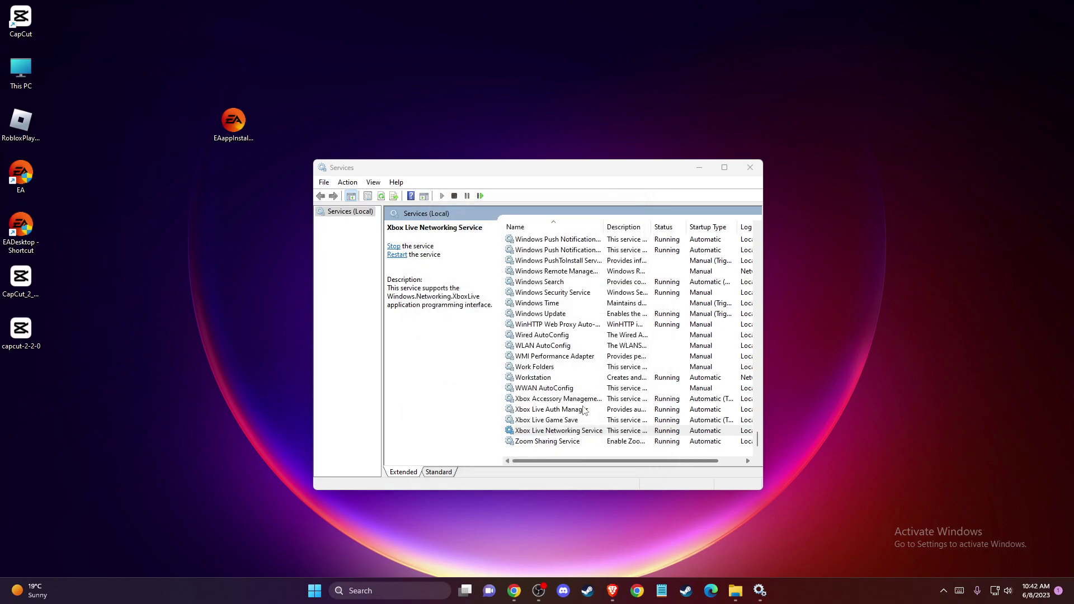
pyautogui.click(750, 168)
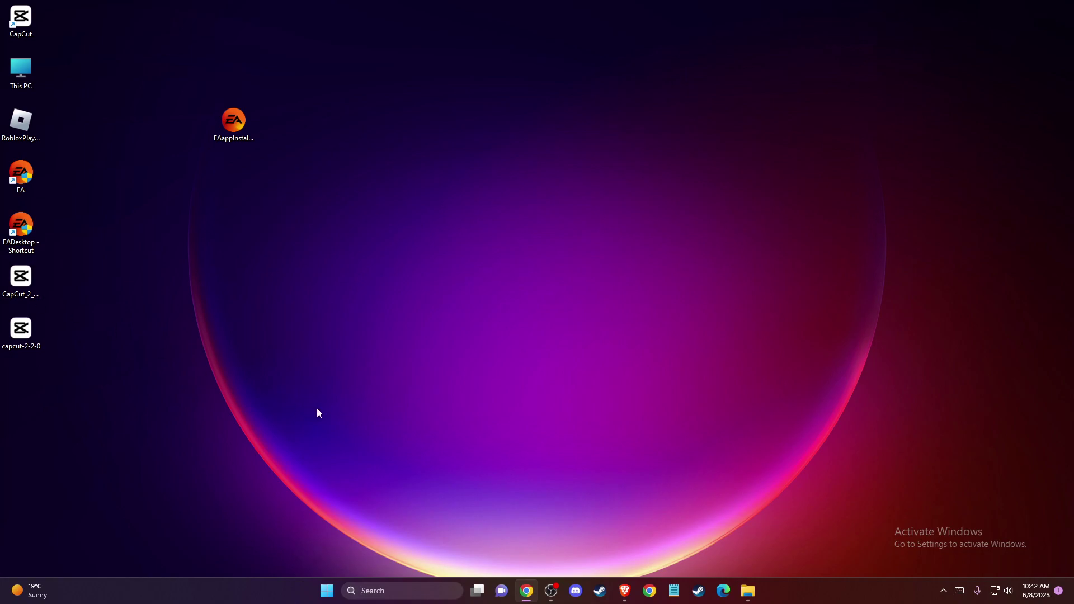
pyautogui.click(413, 590)
pyautogui.write('MICROSOF')
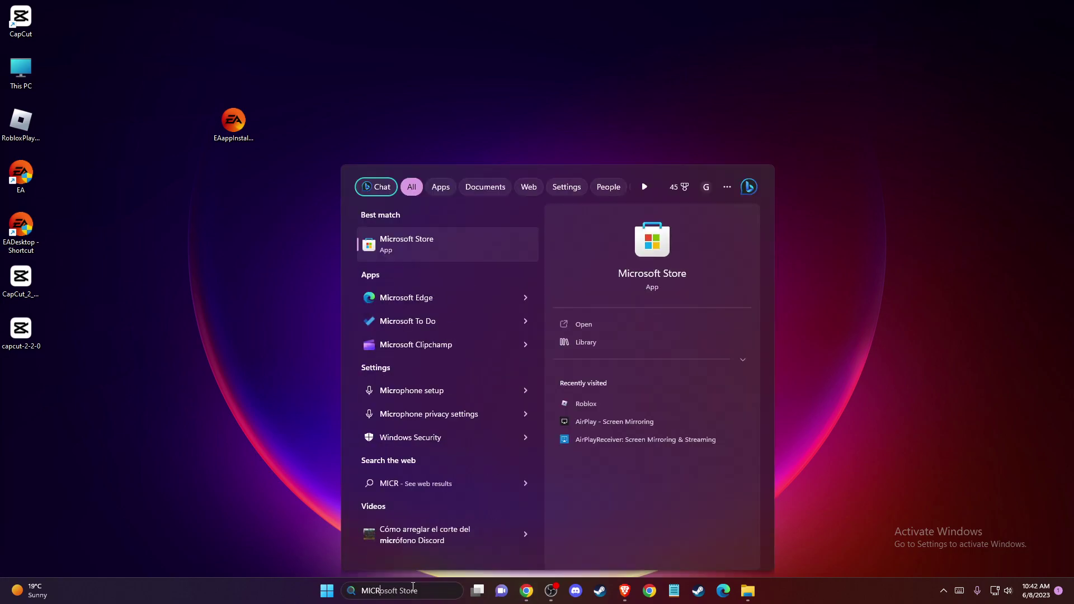
pyautogui.rightClick(414, 250)
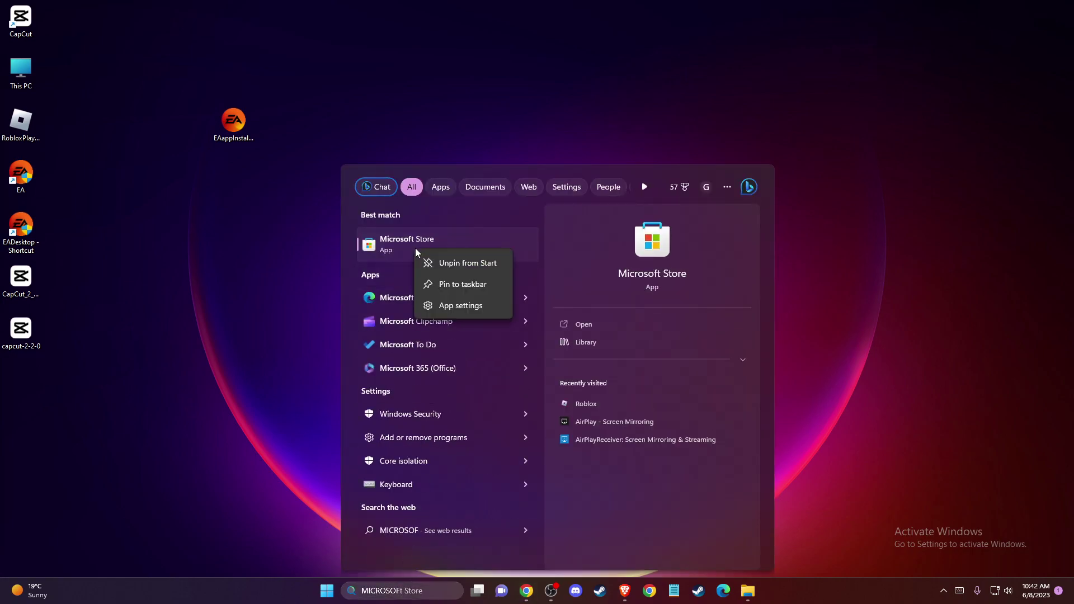
pyautogui.click(460, 306)
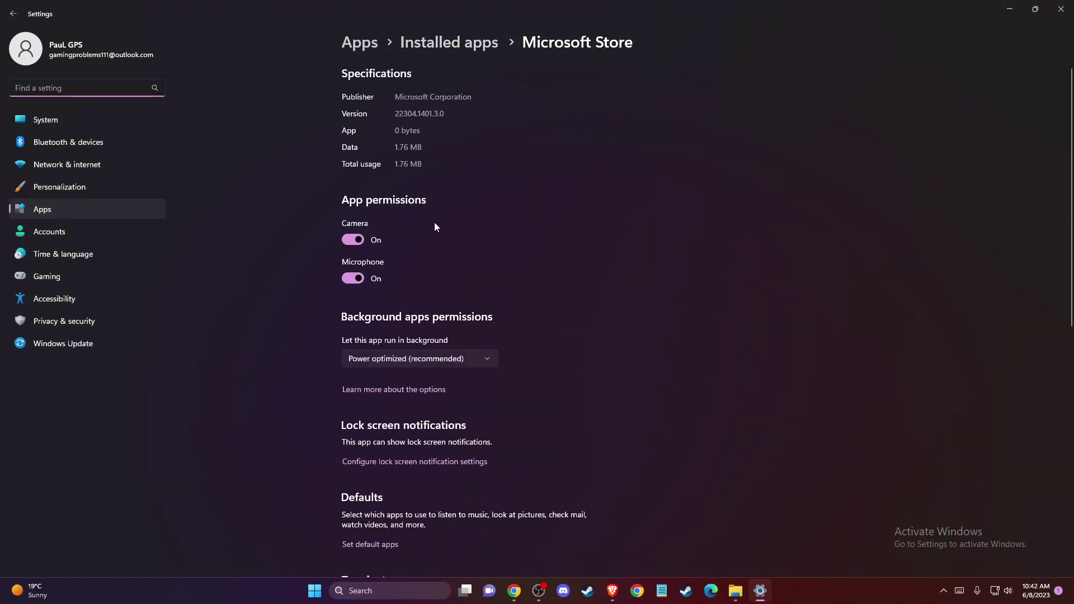
pyautogui.scroll(-5, 435, 223)
pyautogui.scroll(-2, 438, 221)
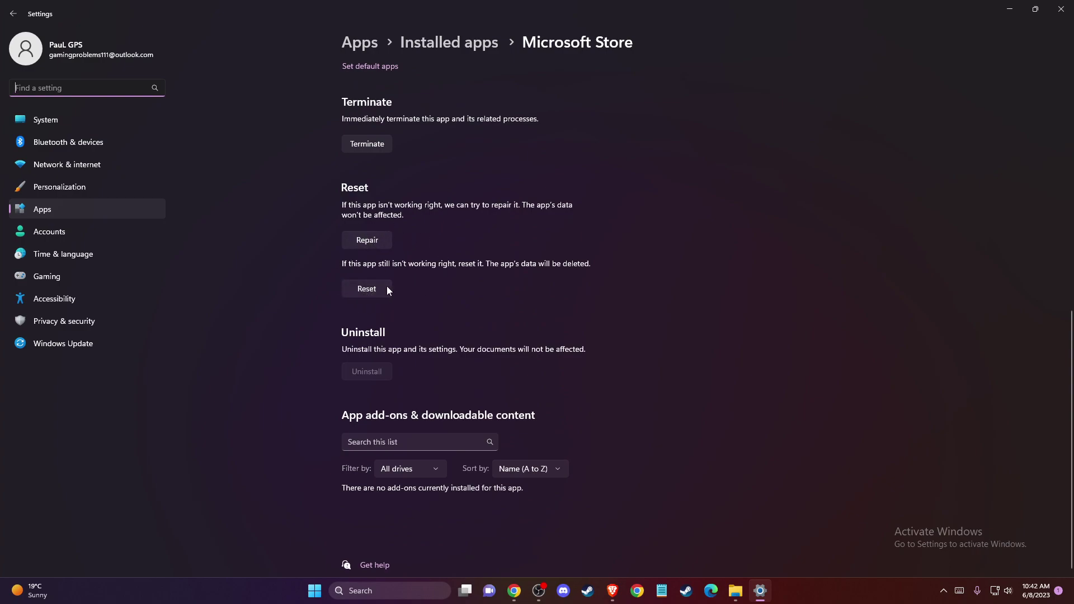
pyautogui.click(1061, 10)
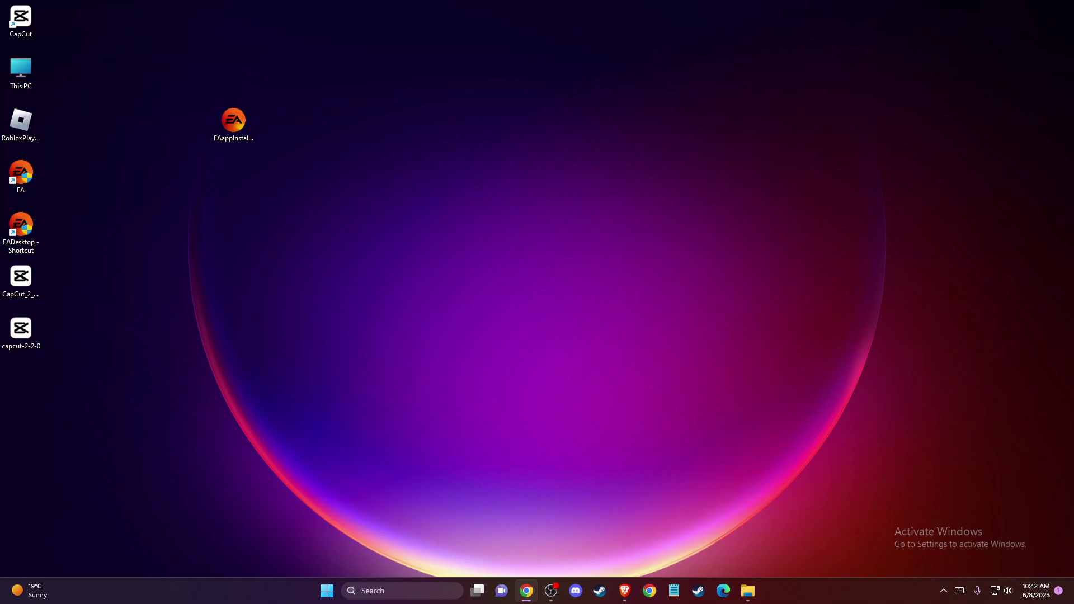
pyautogui.click(373, 592)
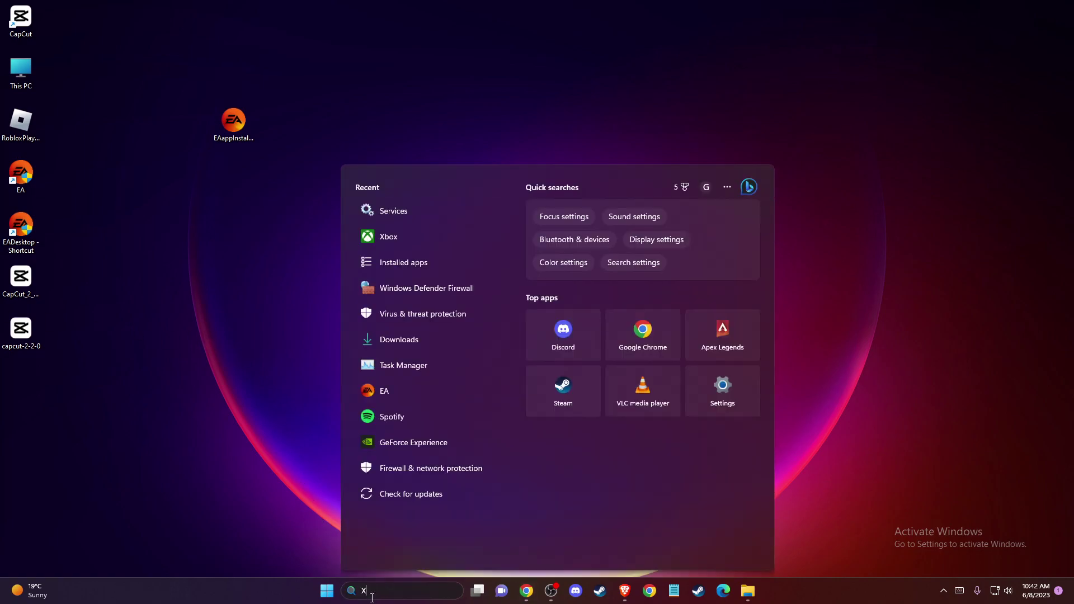
pyautogui.write('XBOX')
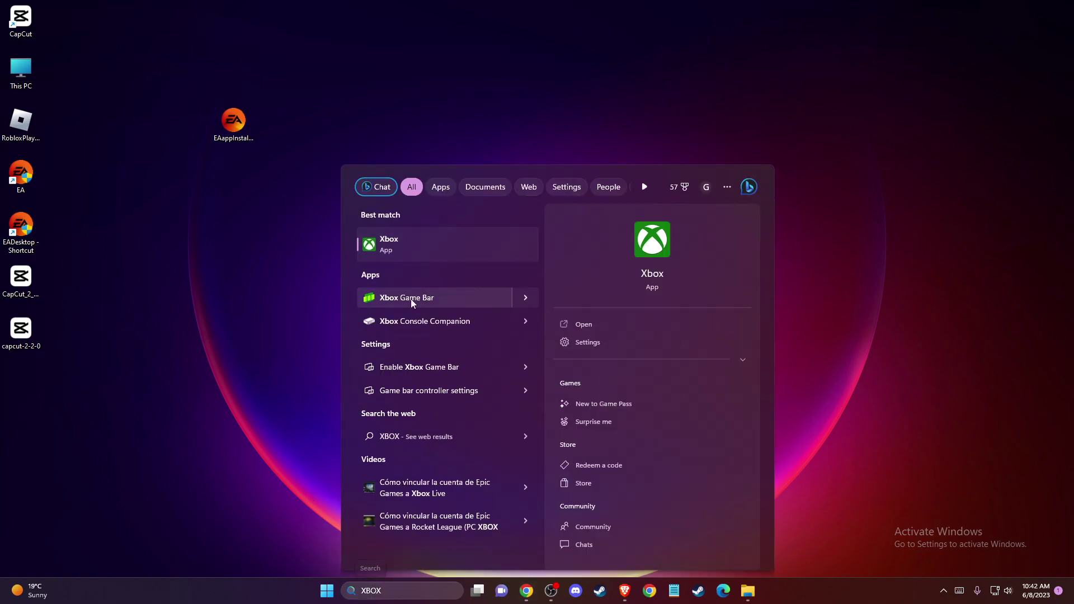
pyautogui.rightClick(411, 299)
pyautogui.click(446, 355)
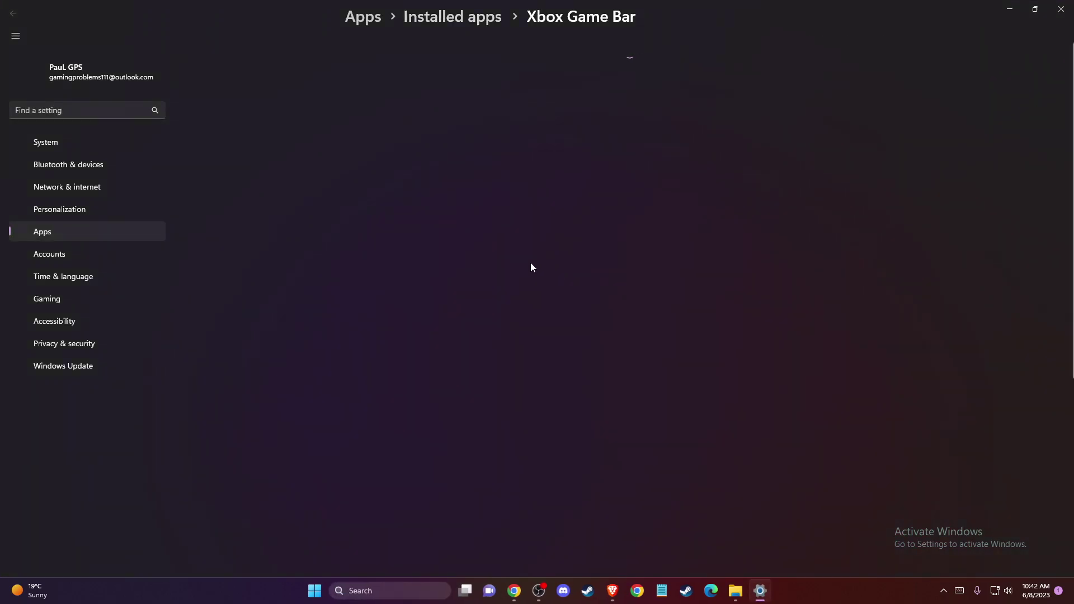
pyautogui.scroll(-3, 473, 254)
pyautogui.scroll(-3, 445, 285)
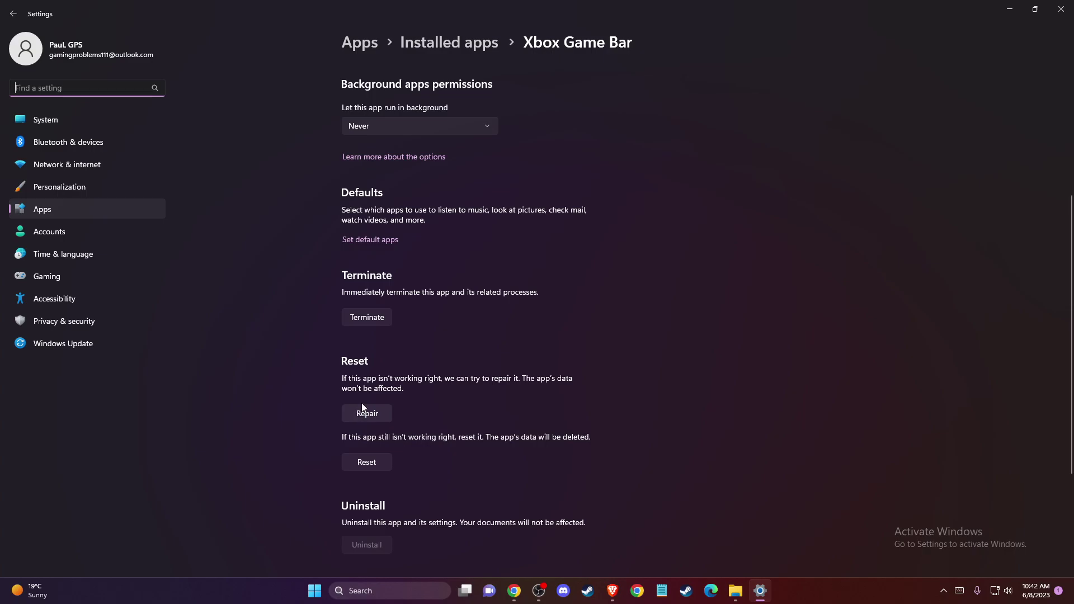
pyautogui.scroll(-3, 364, 399)
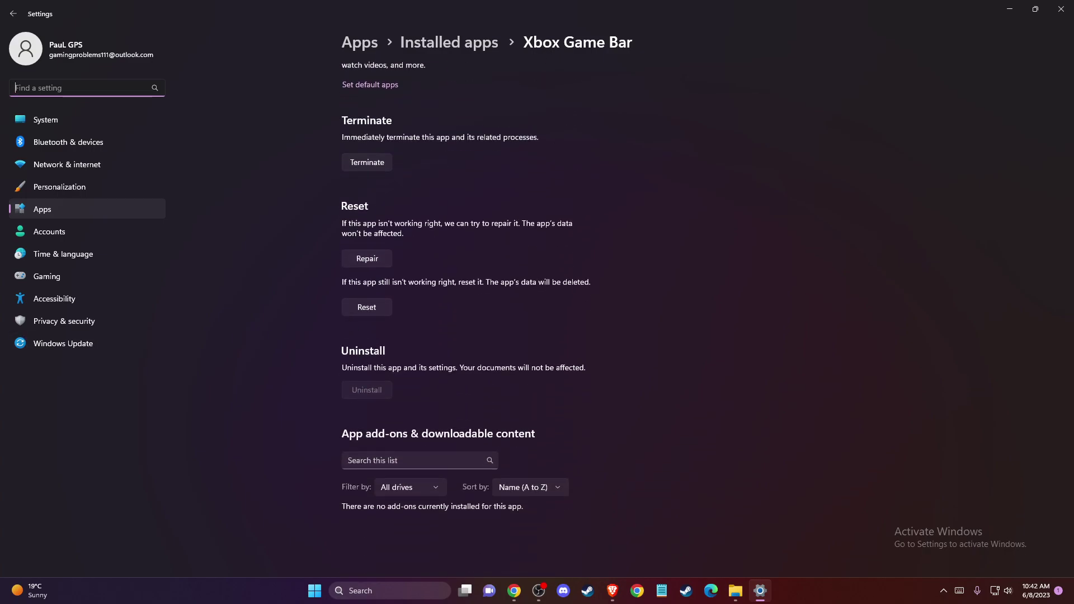
pyautogui.scroll(-1, 202, 297)
pyautogui.click(1061, 9)
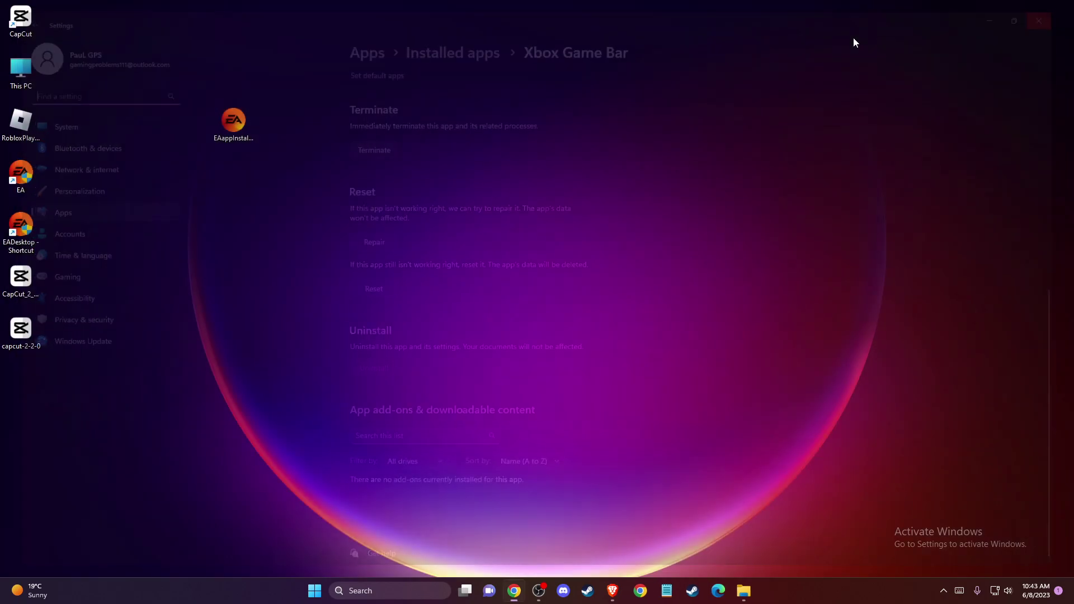